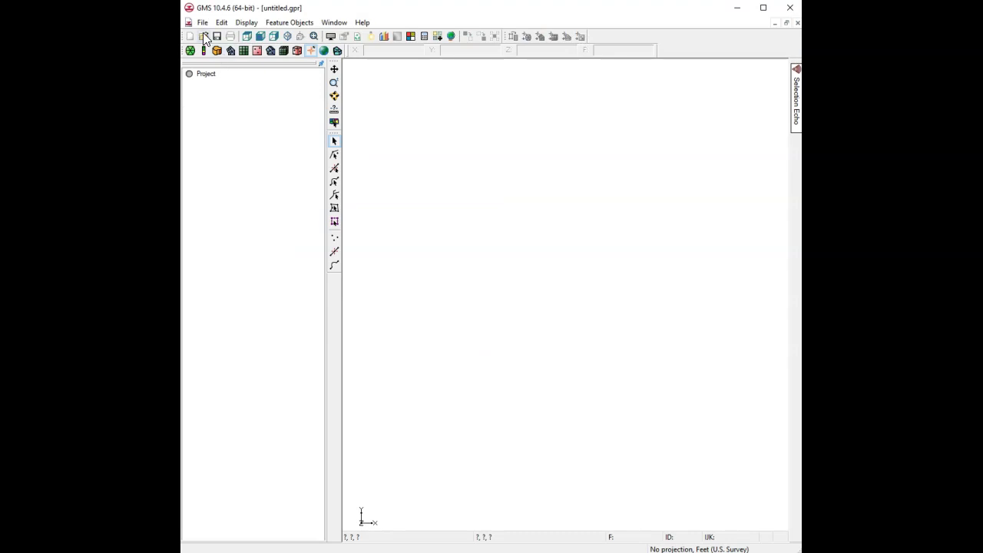
- Open the drywells.gpr project from the drywells folder, one level above layerdata
click(205, 37)
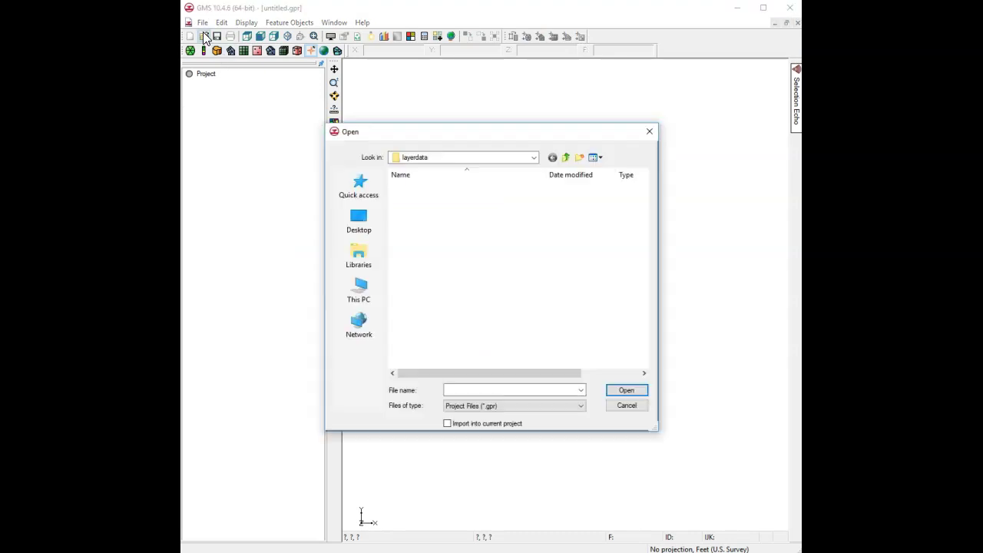
click(500, 158)
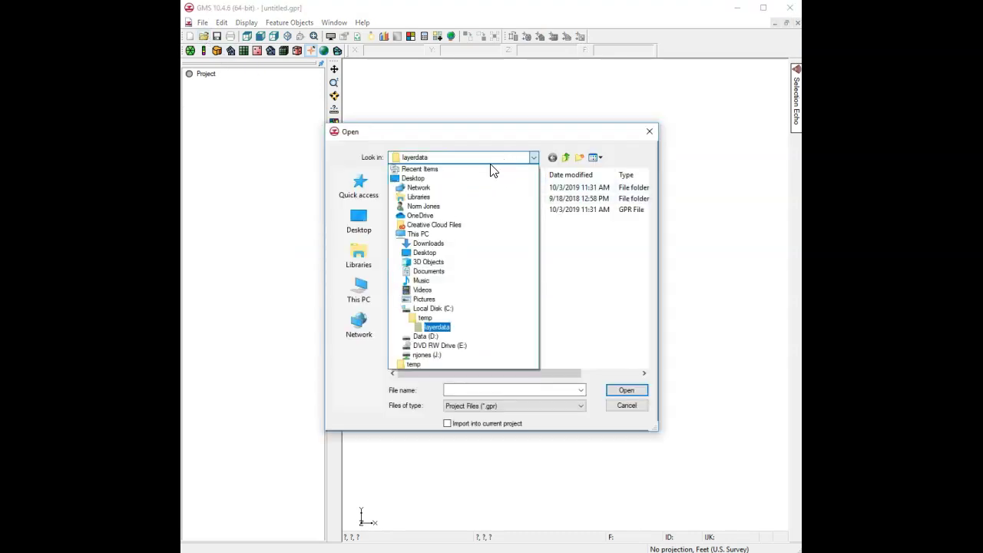
click(491, 162)
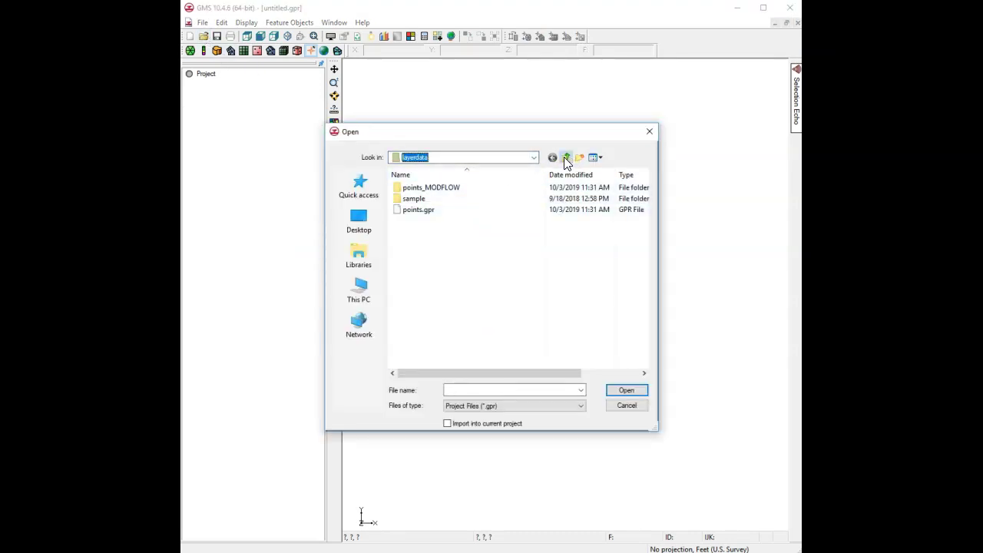
click(566, 158)
double_click(431, 223)
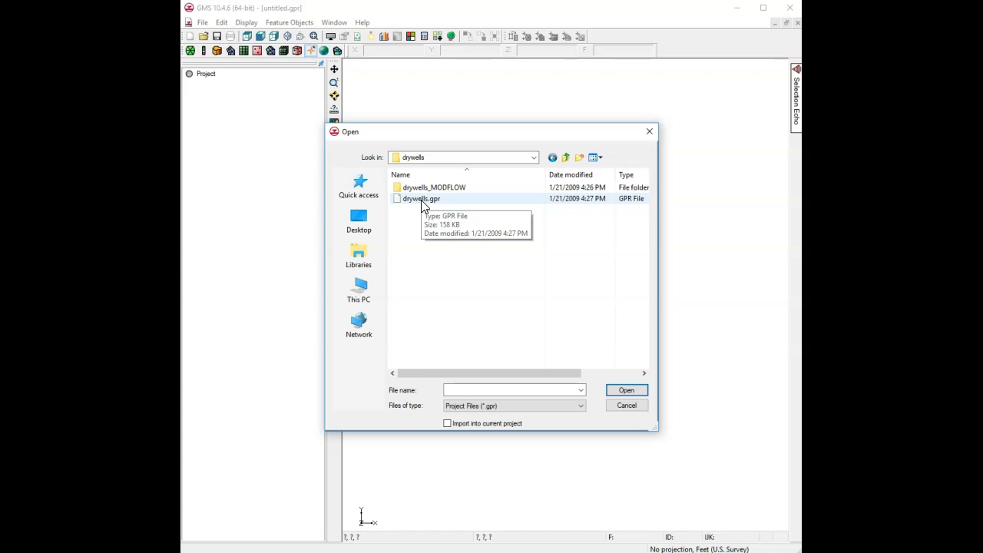
double_click(421, 199)
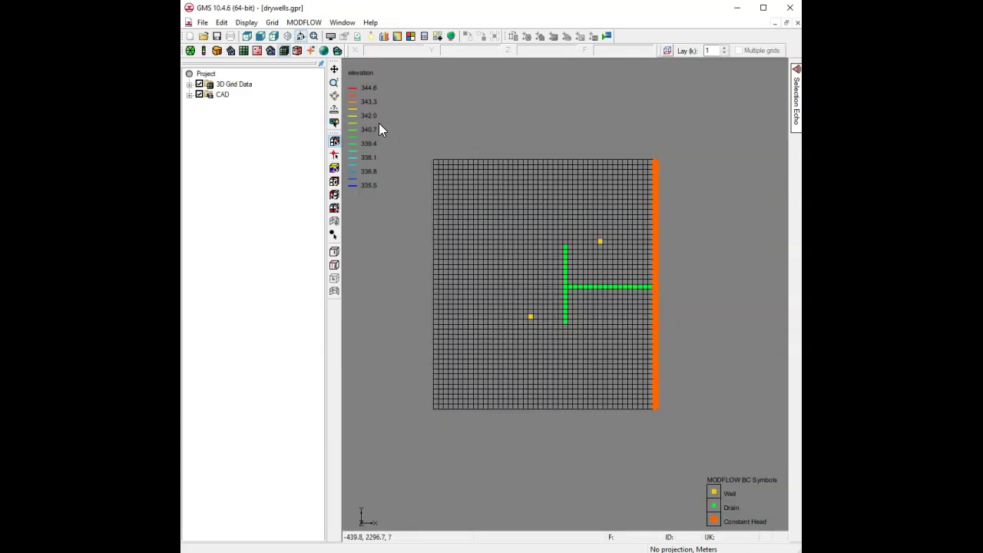
- Frame the whole grid in the view and set the display background colour to white
click(313, 42)
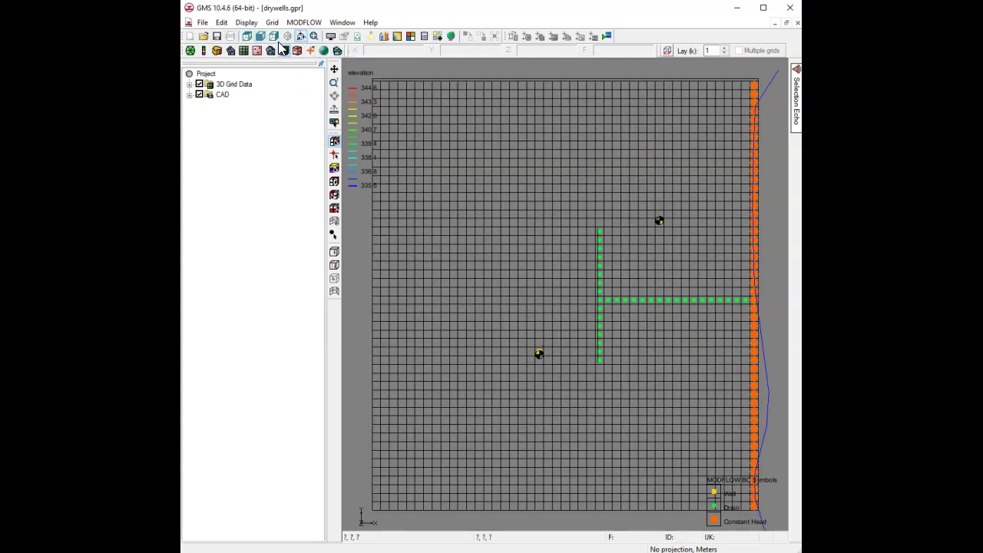
click(331, 38)
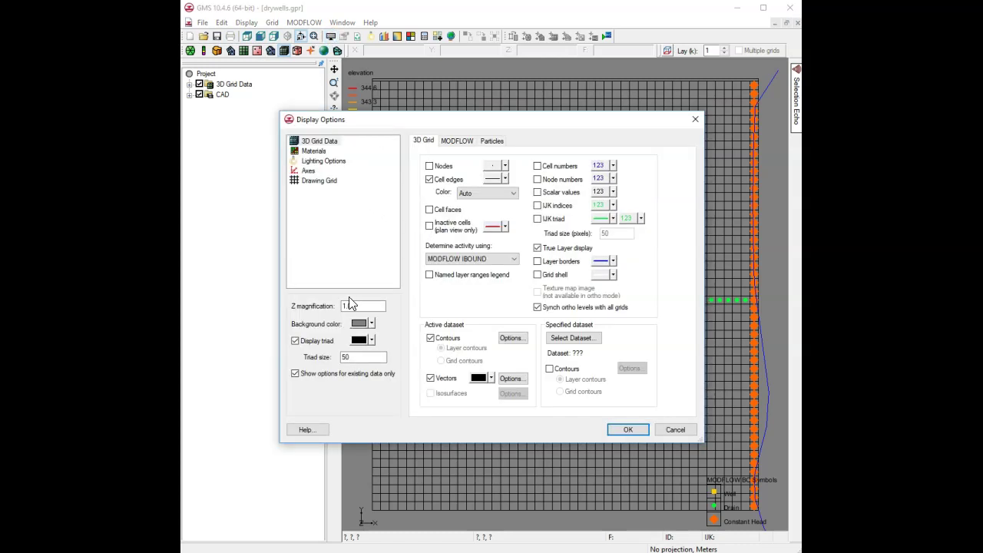
click(372, 324)
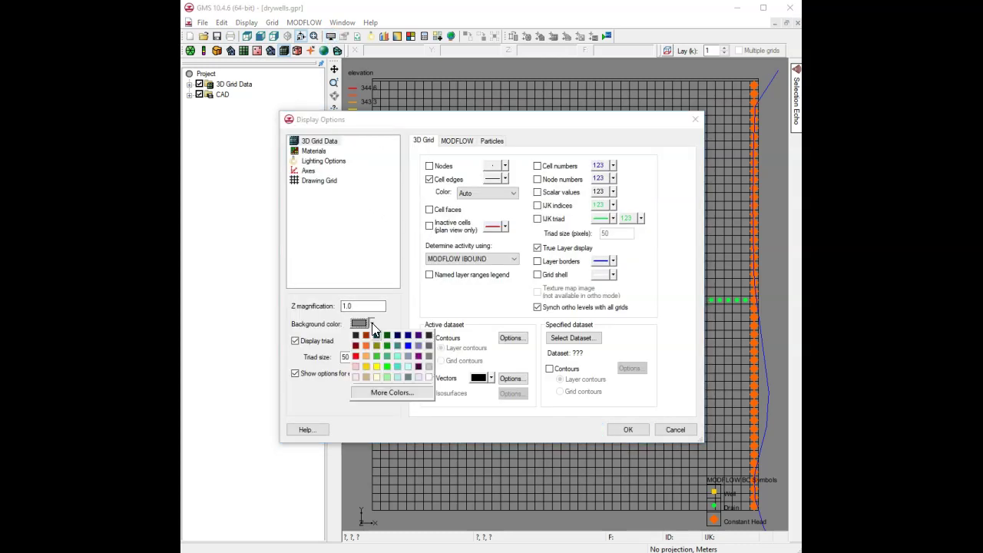
click(429, 377)
click(627, 429)
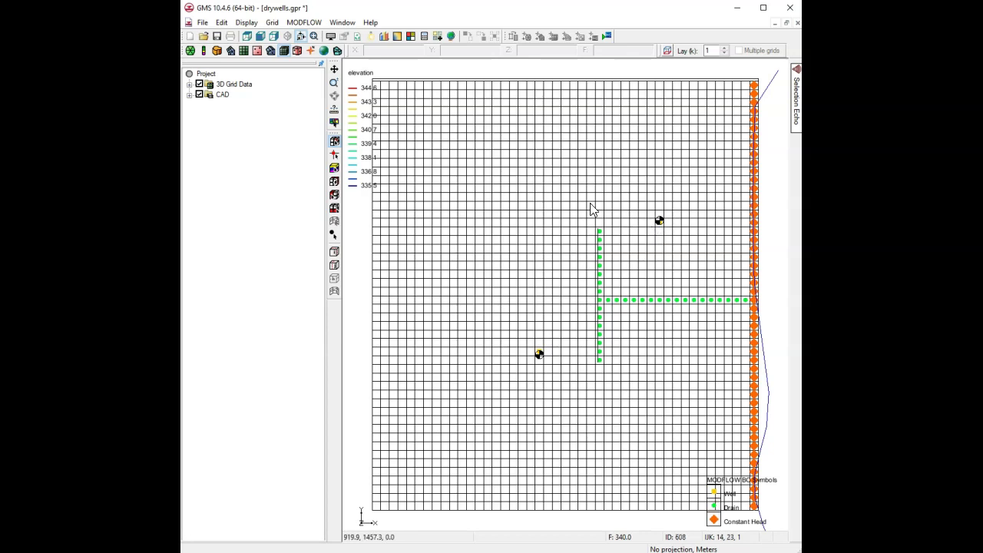
- Expand all project tree branches, then save and run MODFLOW to load the head solution
right_click(210, 76)
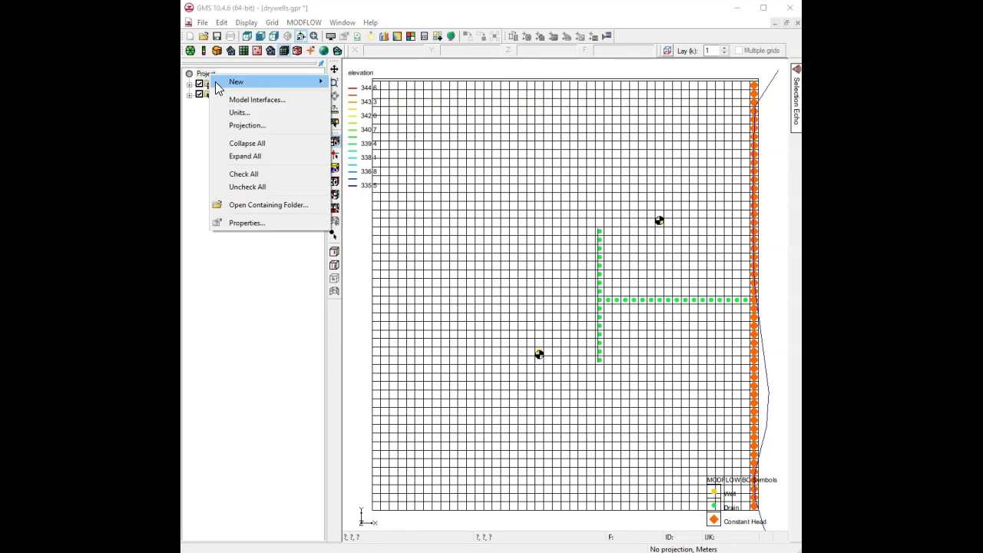
click(245, 156)
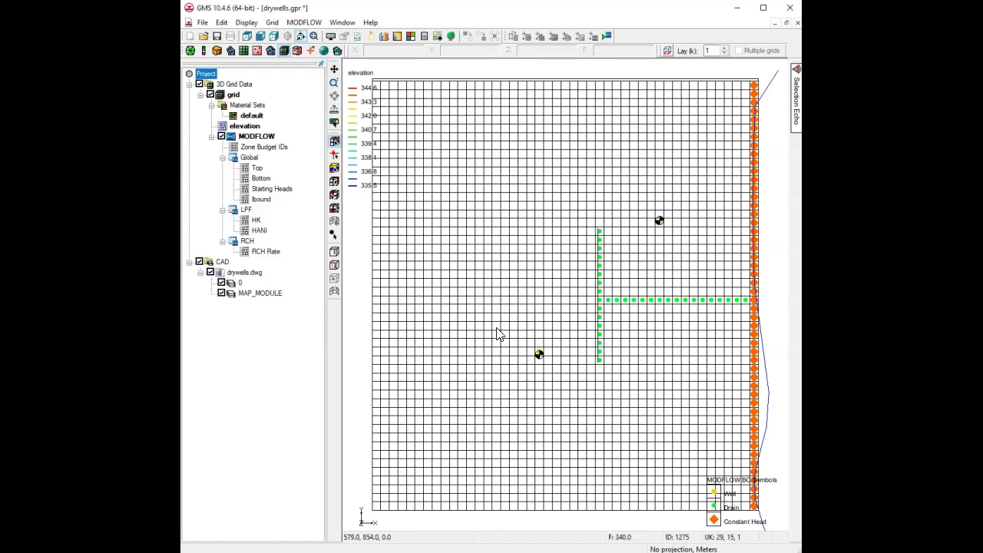
click(311, 22)
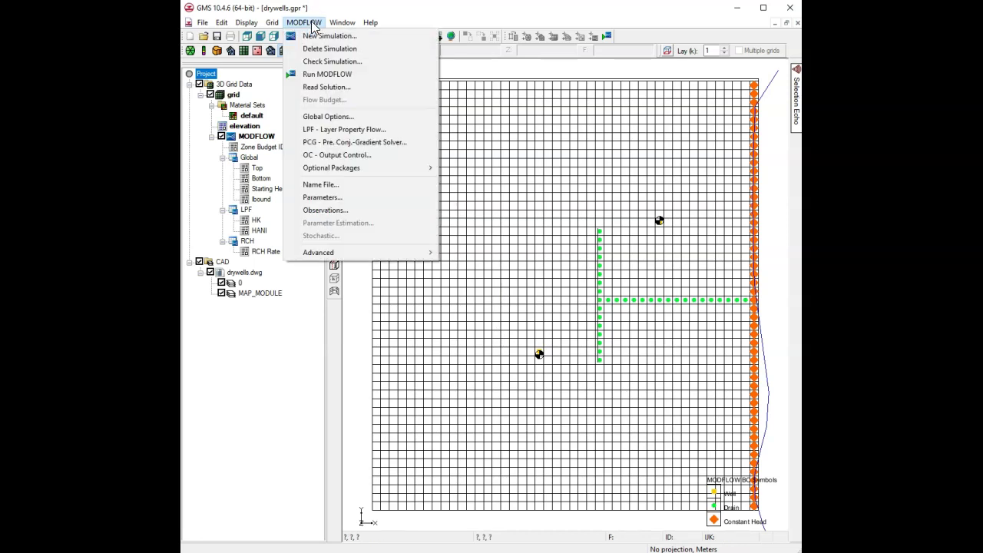
click(333, 74)
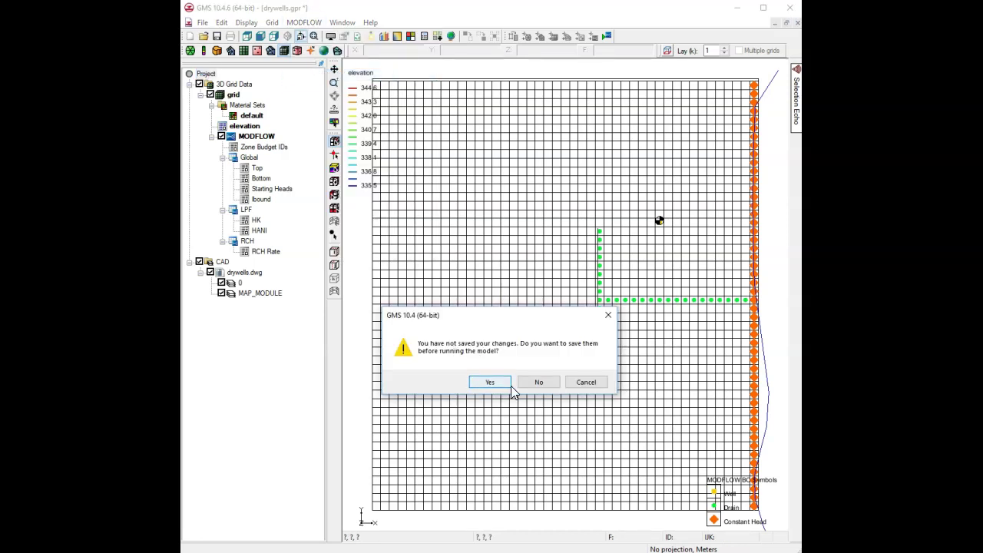
click(494, 384)
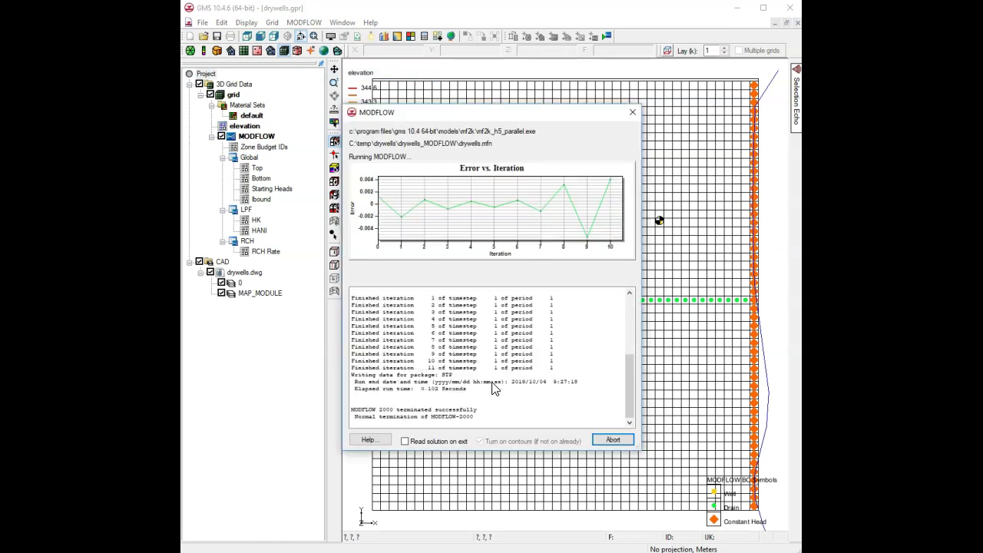
click(612, 439)
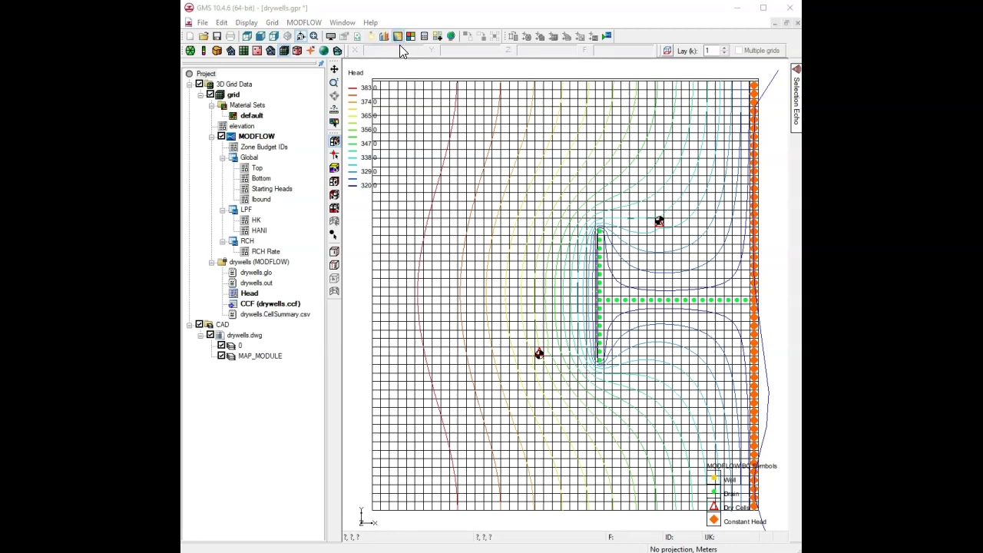
- Show Head contours as Color Fill with linear intervals, then switch to the browser instructions
click(397, 37)
click(417, 186)
click(368, 212)
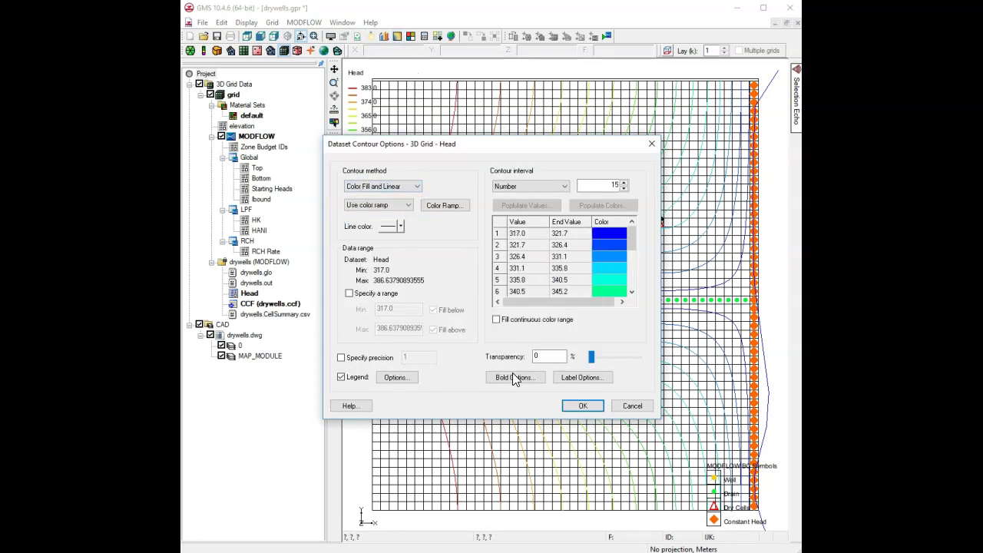
click(583, 406)
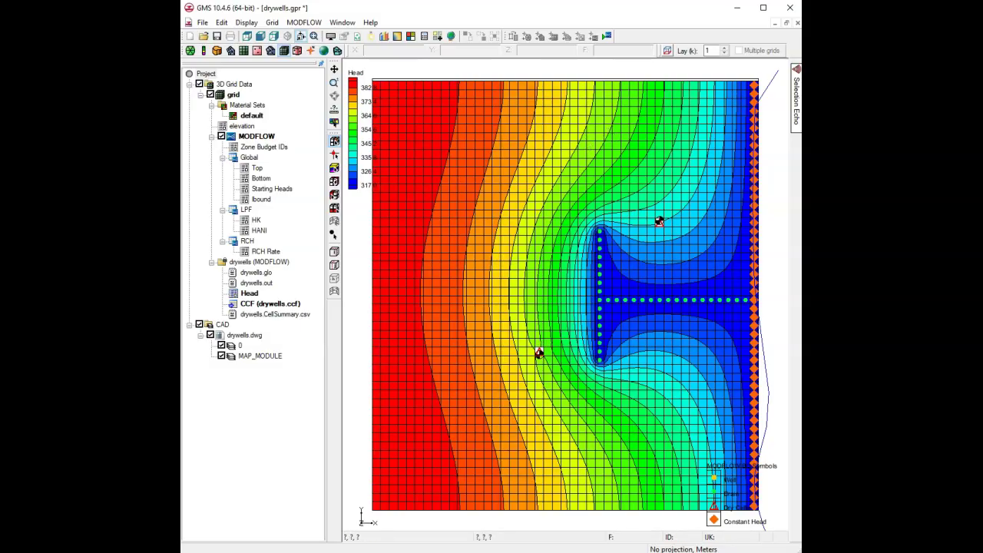
key(alt+Tab)
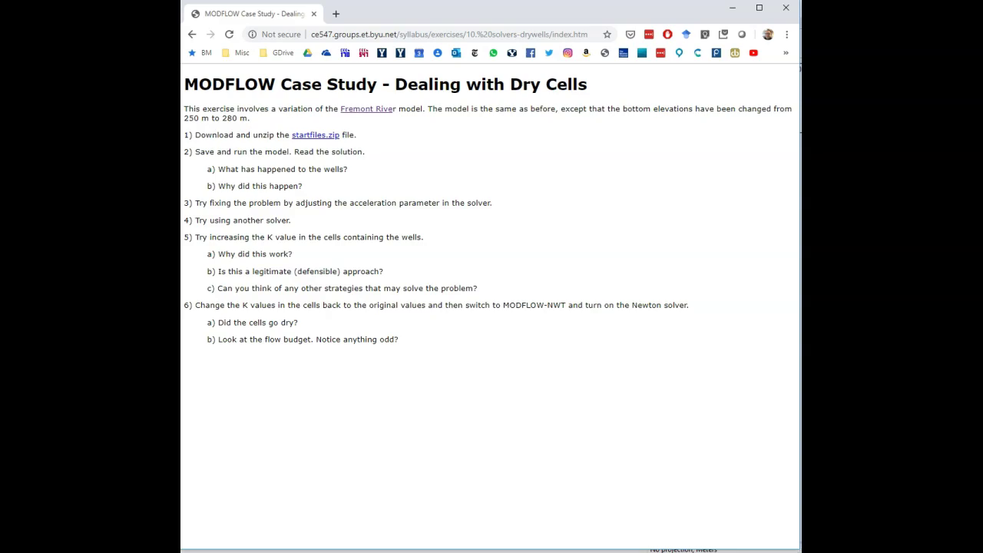
- Back in GMS, set the Bottom elevation of all grid cells to a constant 250 and save
key(alt+Tab)
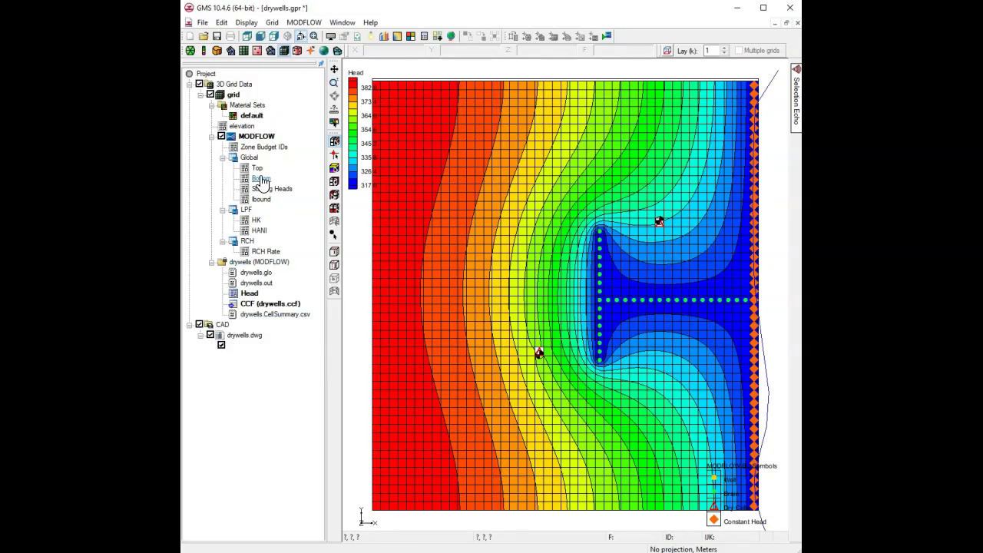
click(261, 179)
double_click(265, 179)
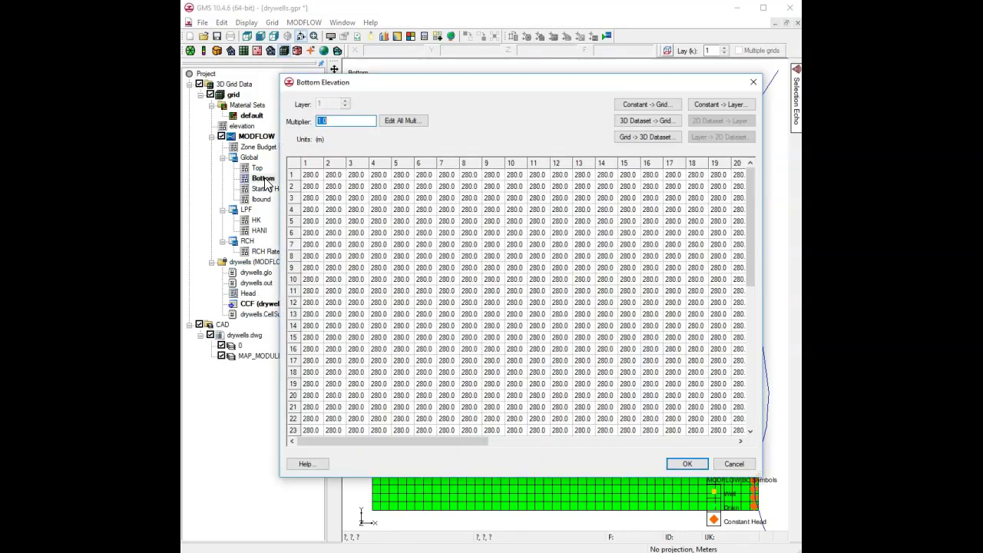
click(651, 105)
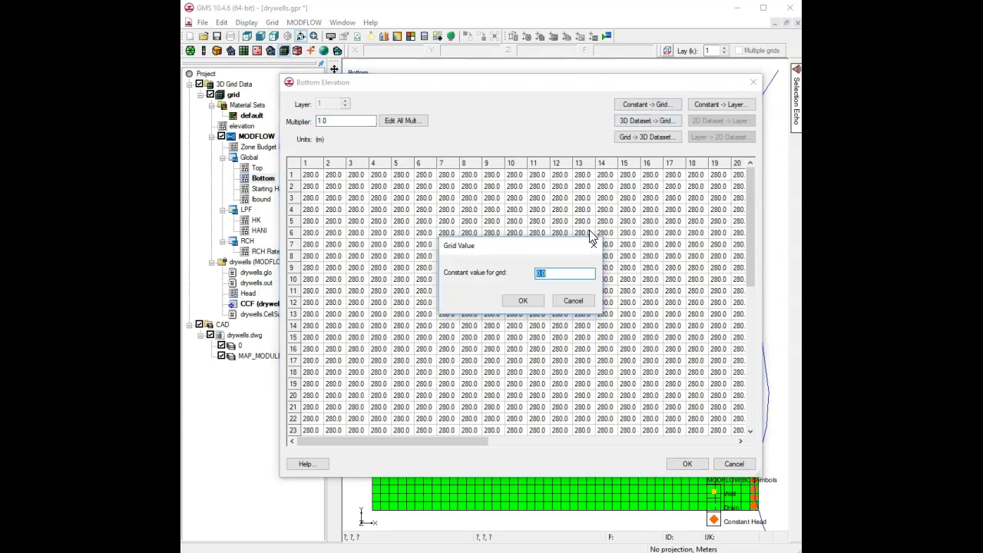
text(250)
key(Return)
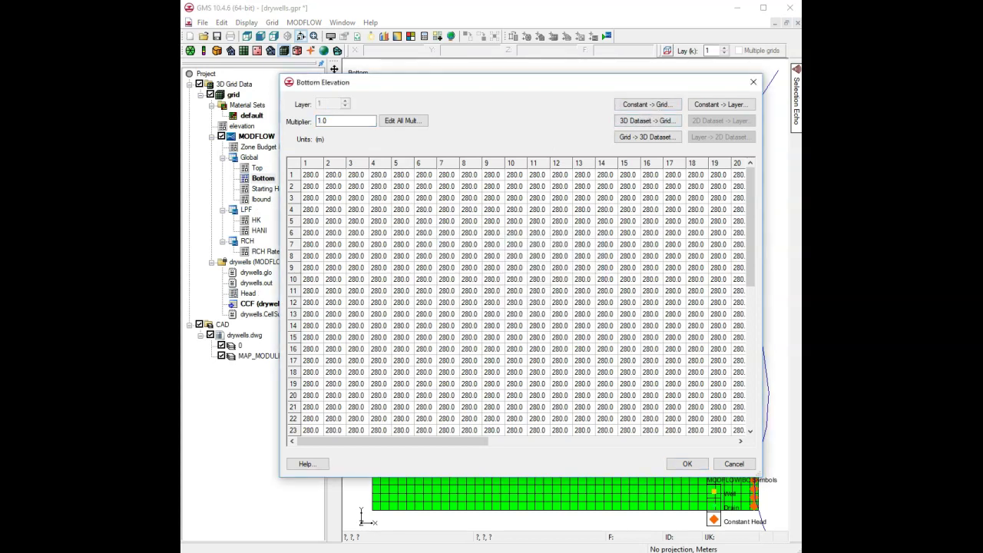
click(682, 464)
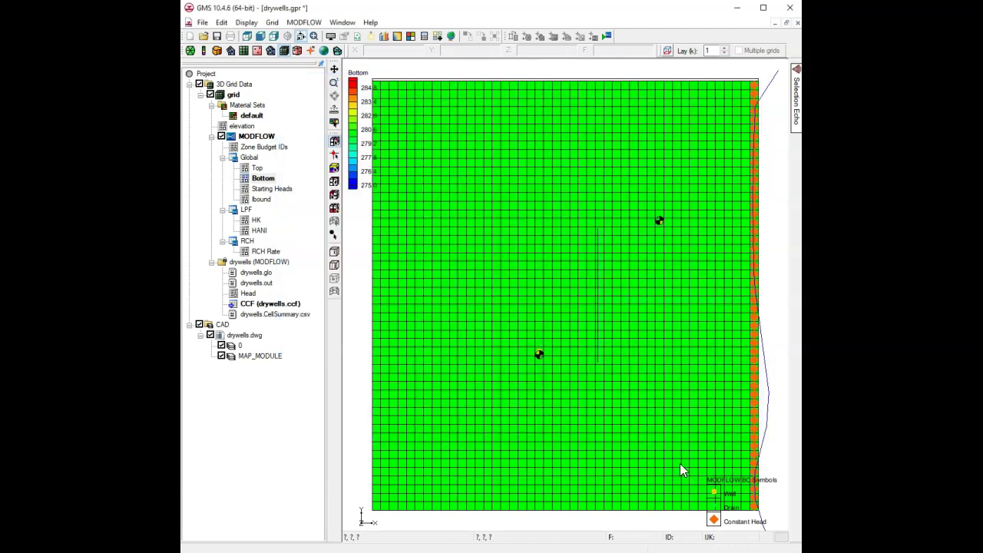
click(218, 36)
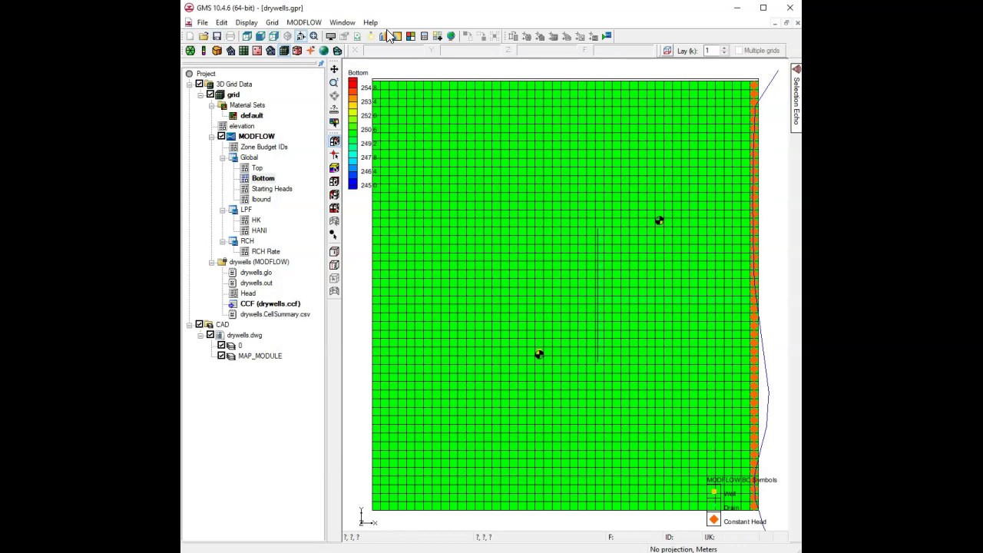
- Rerun MODFLOW and review the flow budget: recharge 2,111.68 in, wells 750, drains 846.07 out
click(608, 36)
click(627, 442)
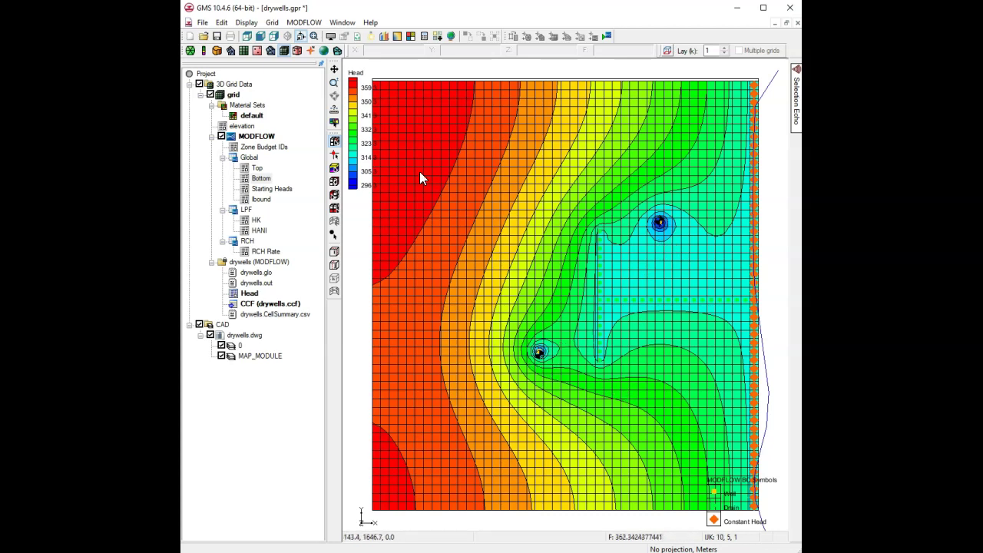
click(296, 23)
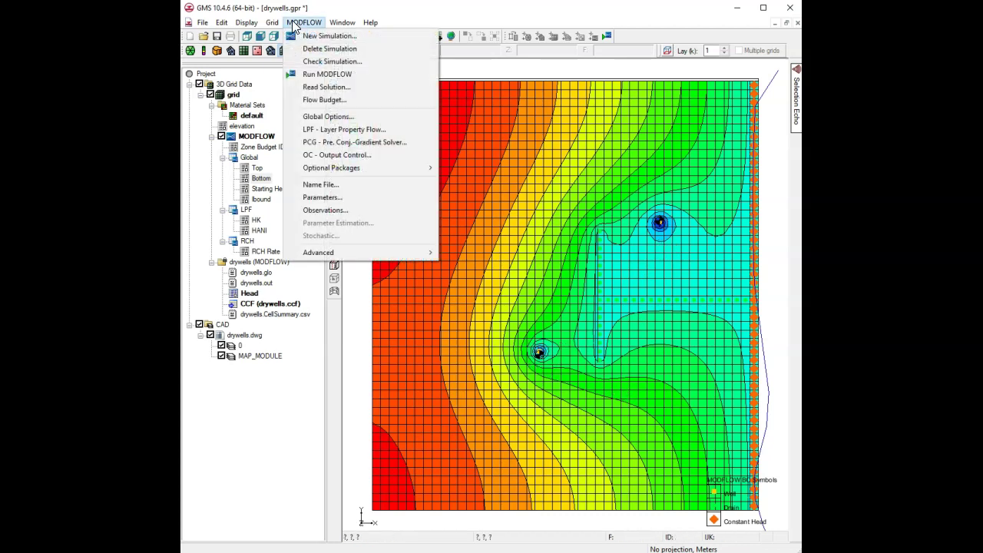
click(320, 101)
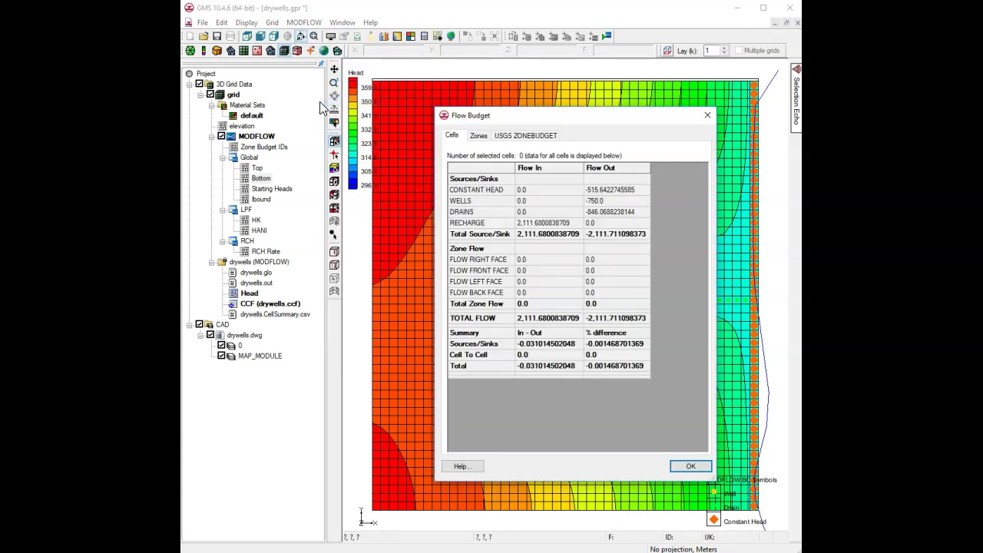
click(690, 466)
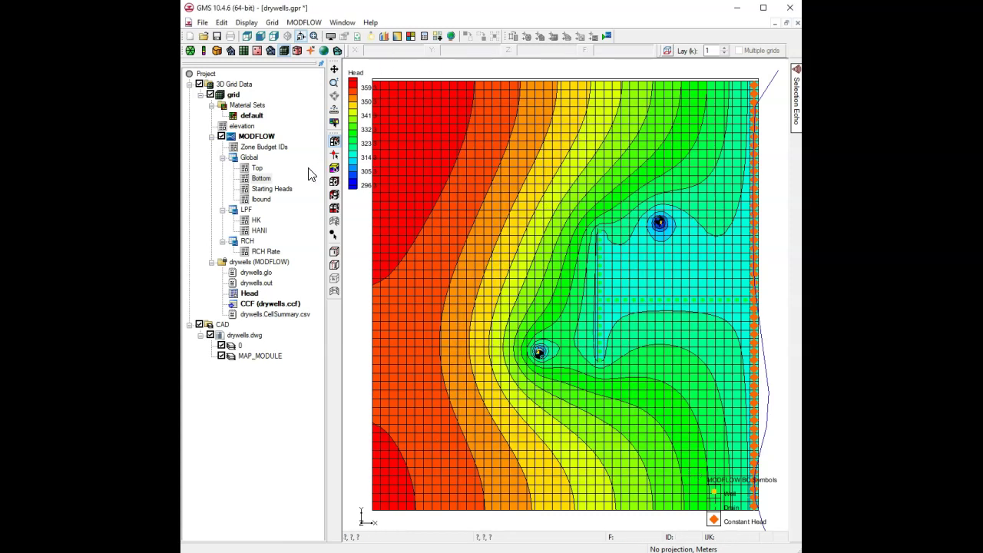
- Set the Bottom elevation of every grid cell to a constant 280
double_click(263, 181)
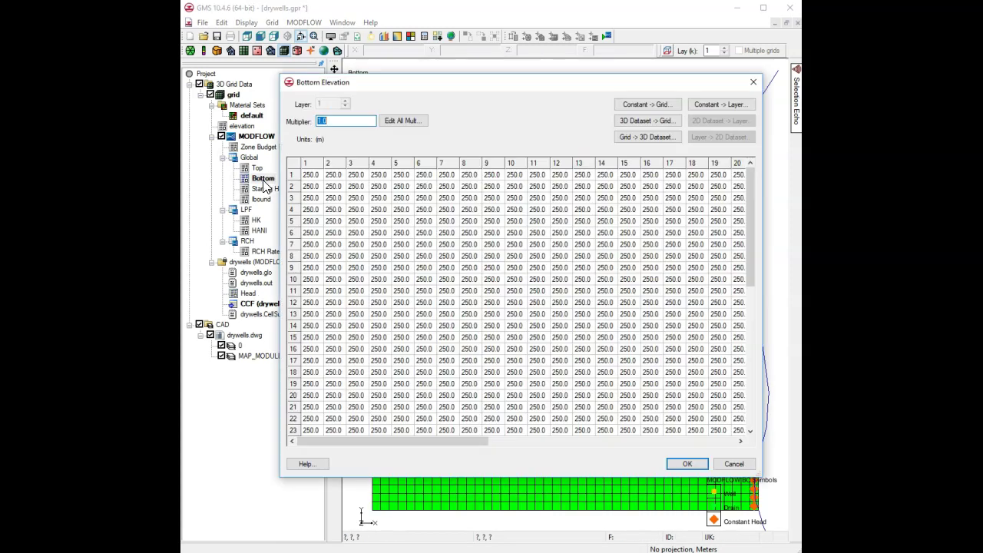
click(637, 106)
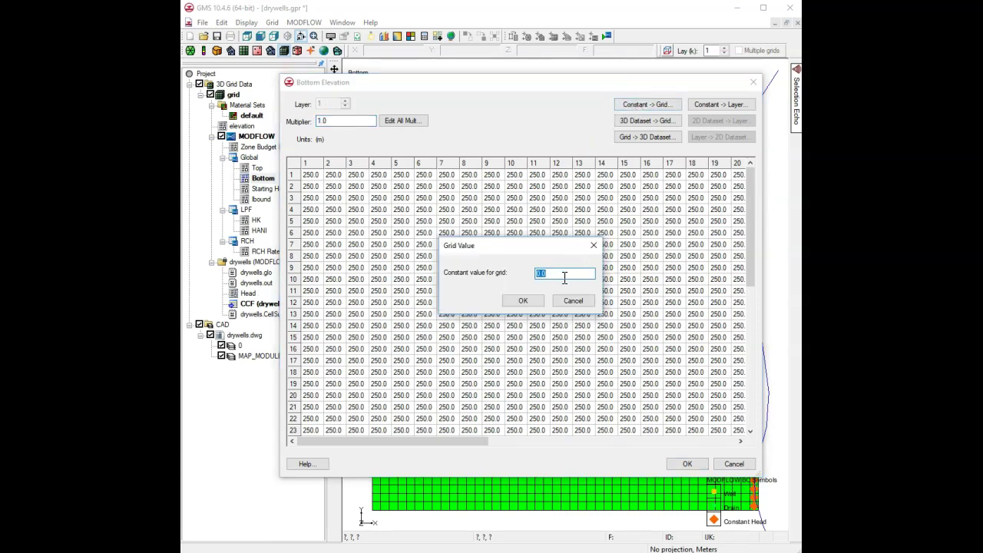
text(280)
key(Return)
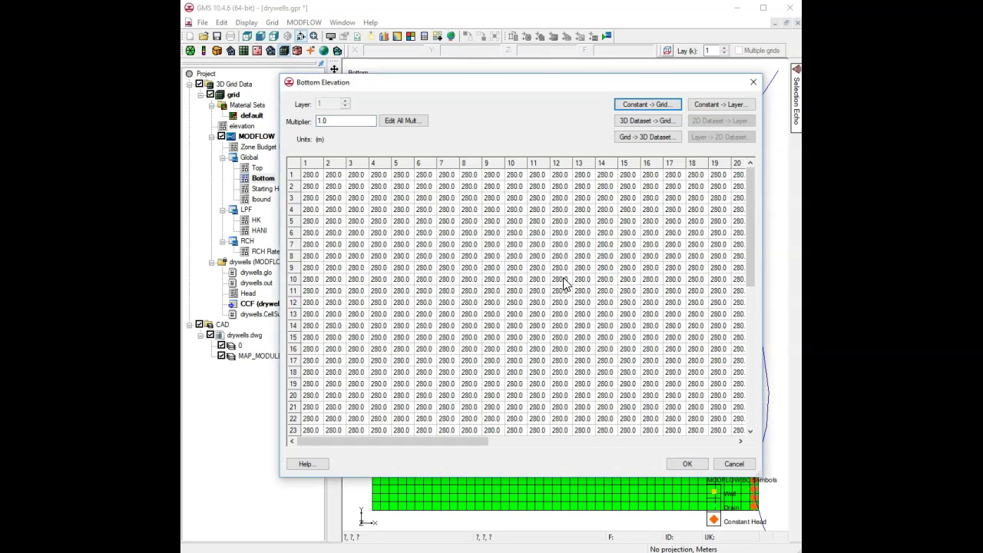
click(685, 464)
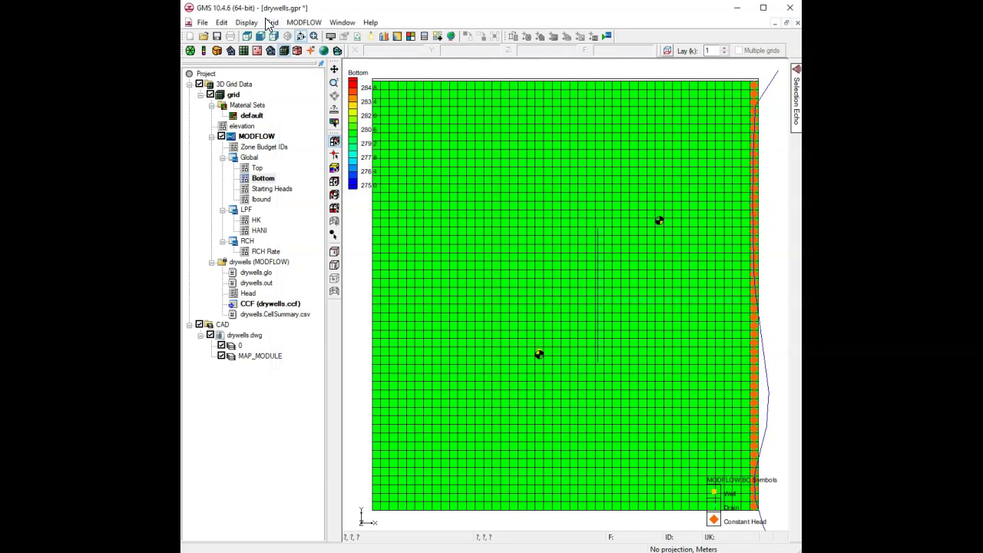
- Save, rerun MODFLOW, and check the flow budget: zero well outflow, drains 1,420.11
click(218, 36)
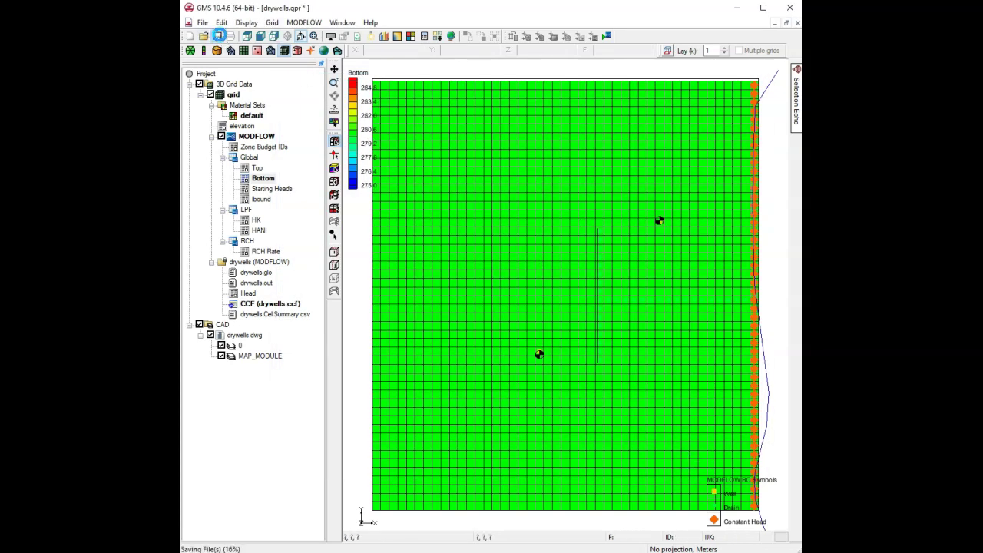
click(608, 37)
click(617, 437)
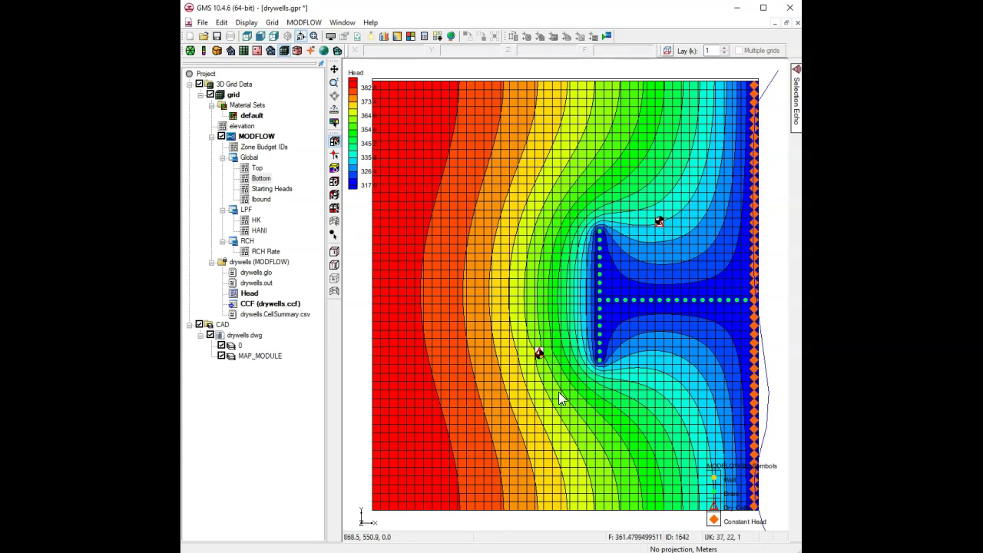
click(304, 22)
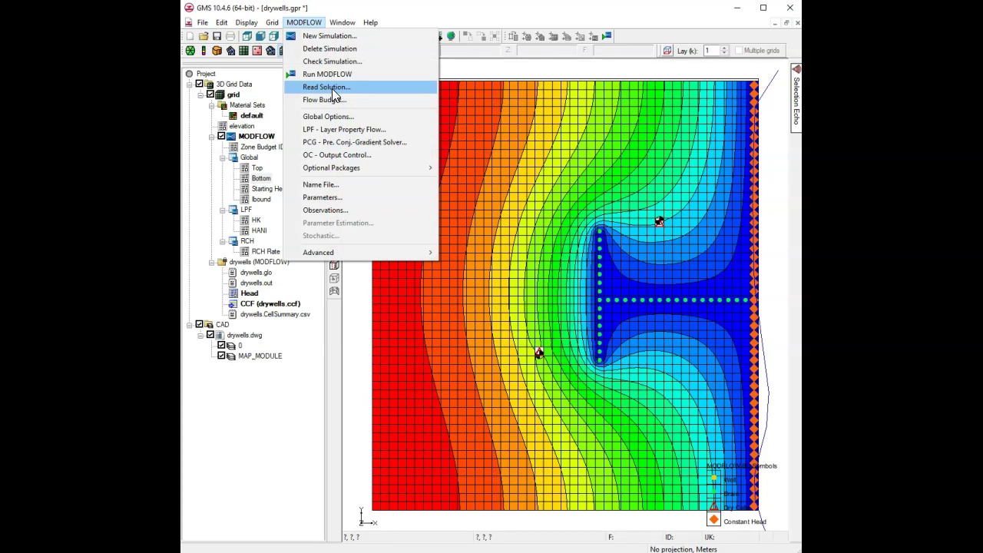
click(333, 100)
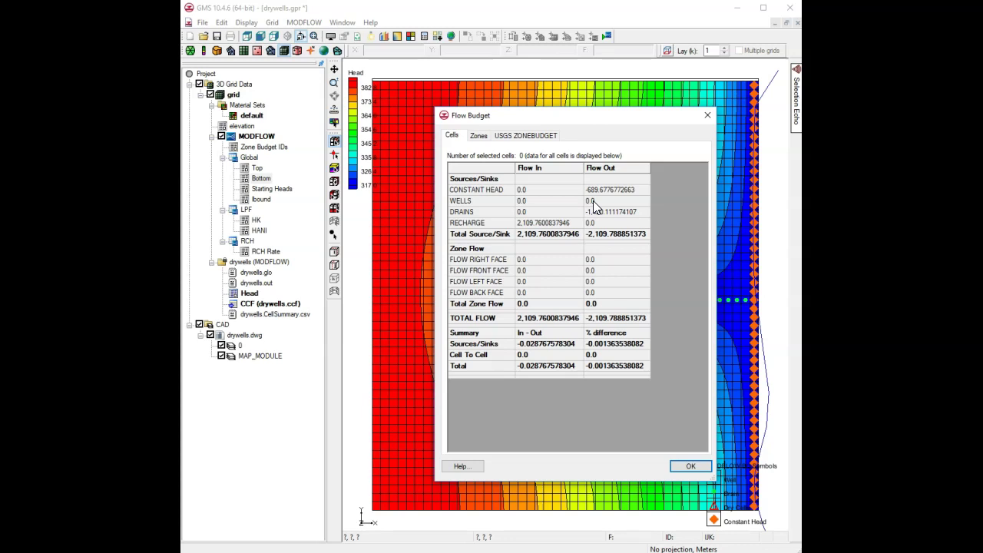
click(688, 466)
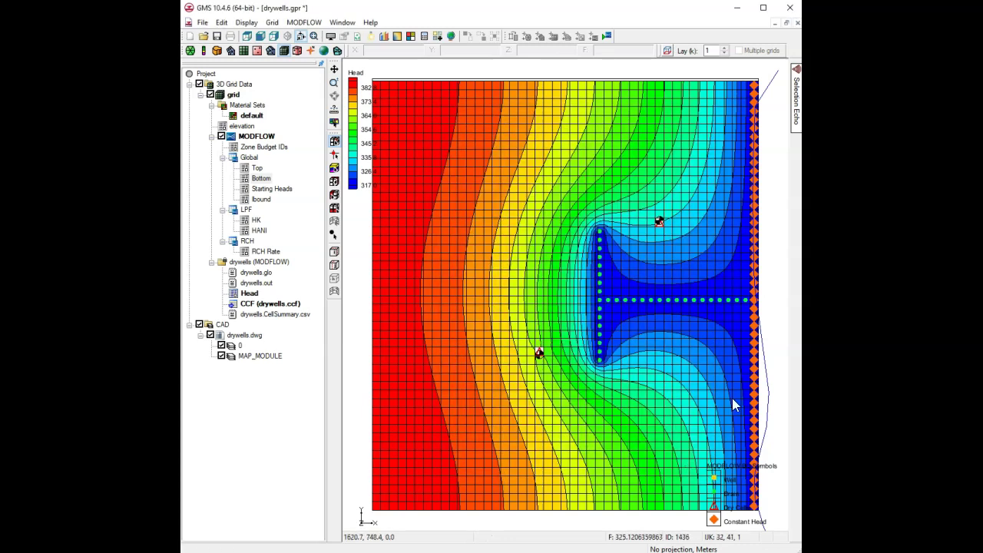
click(334, 83)
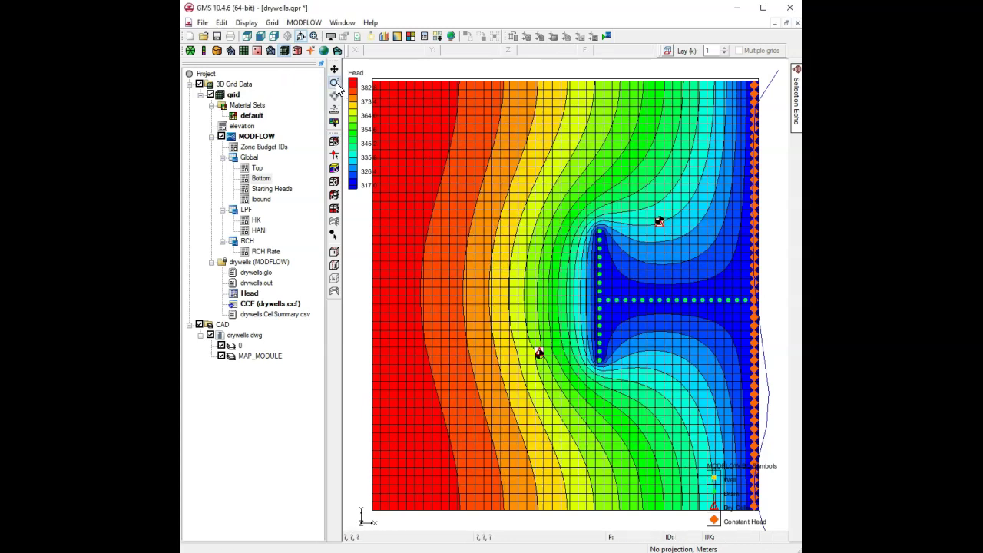
shift+click(574, 353)
drag(436, 125, 738, 457)
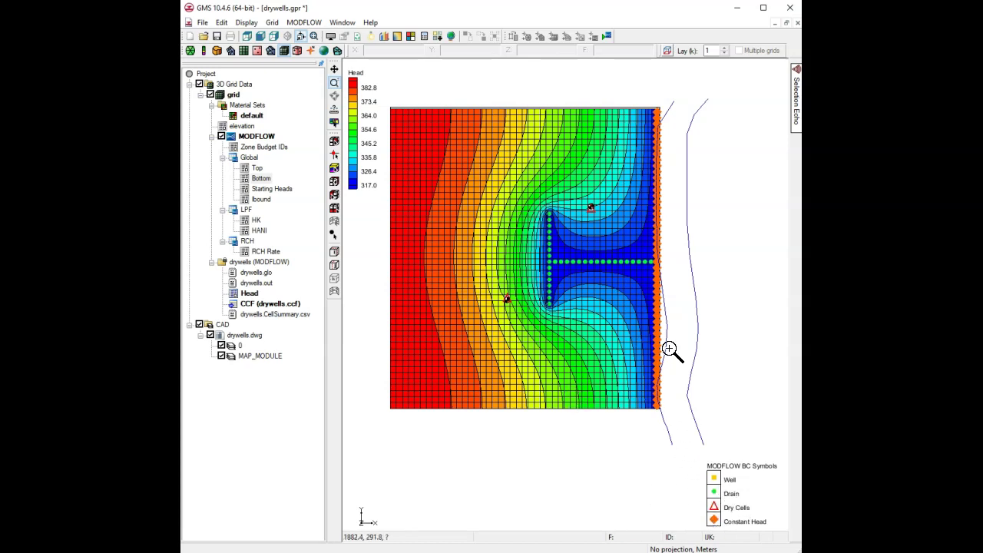
drag(574, 187, 612, 231)
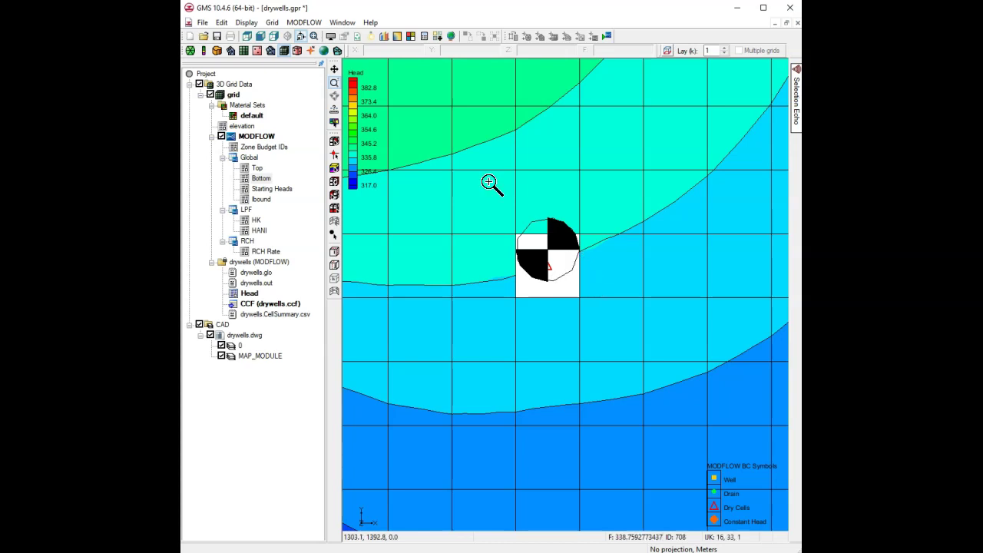
click(313, 37)
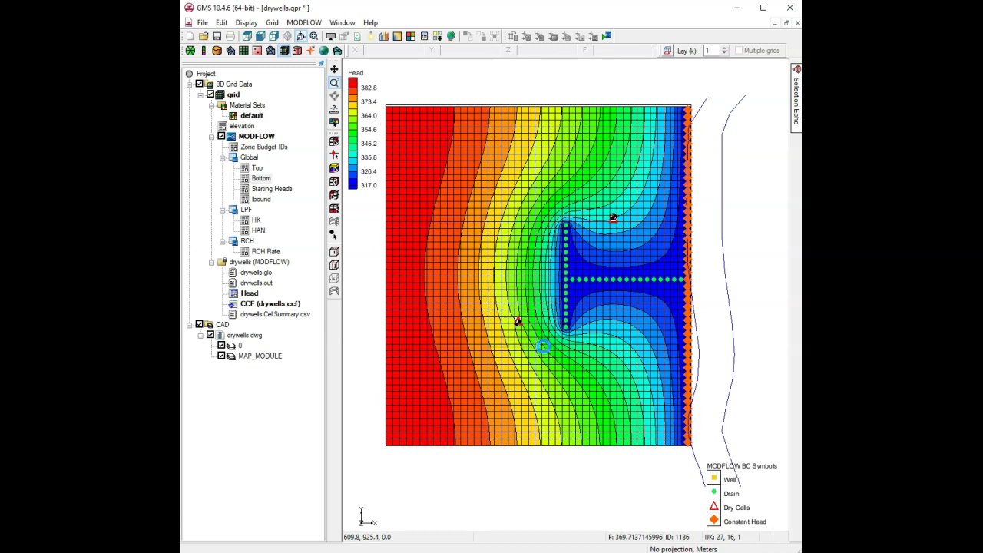
click(543, 346)
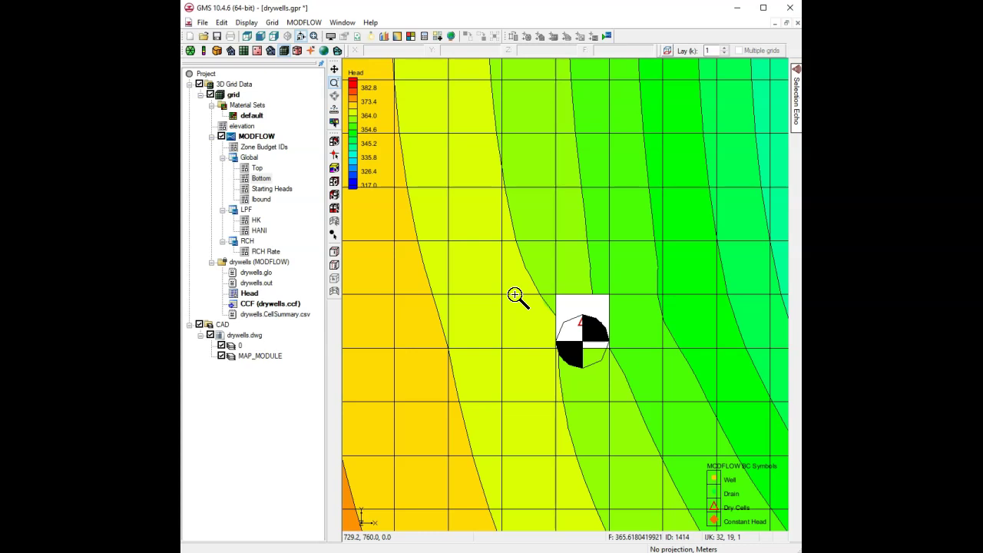
click(313, 36)
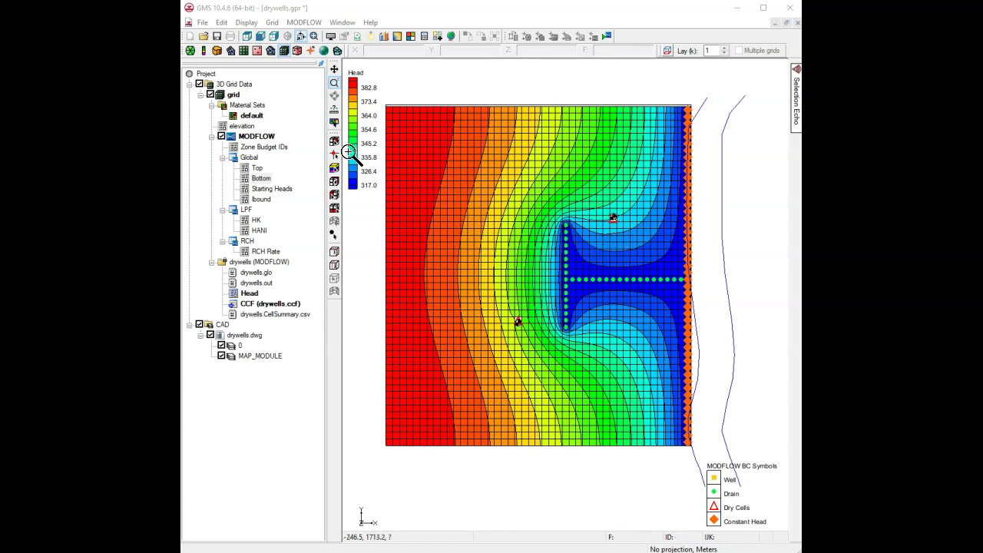
- Set the starting heads of all variable-head cells to a constant 290
click(271, 189)
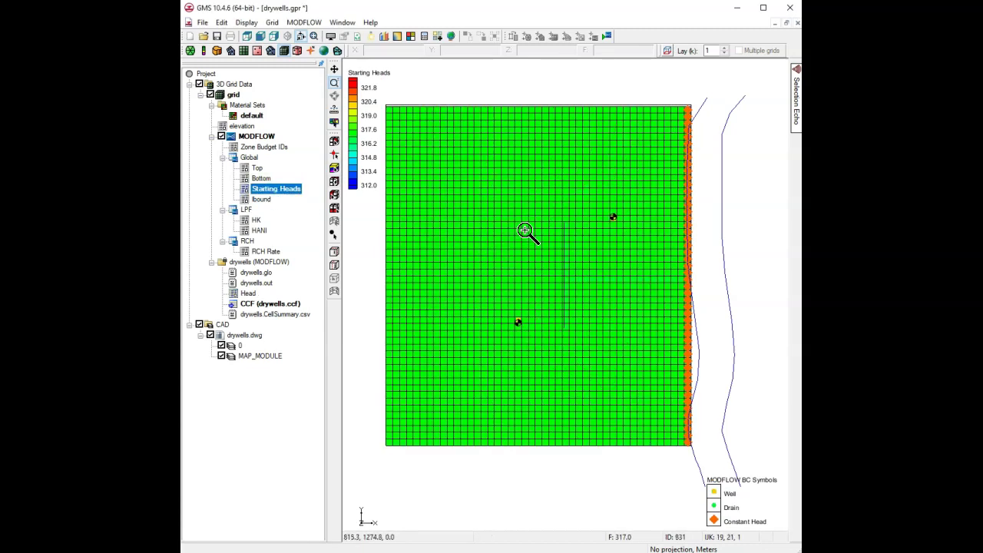
double_click(289, 189)
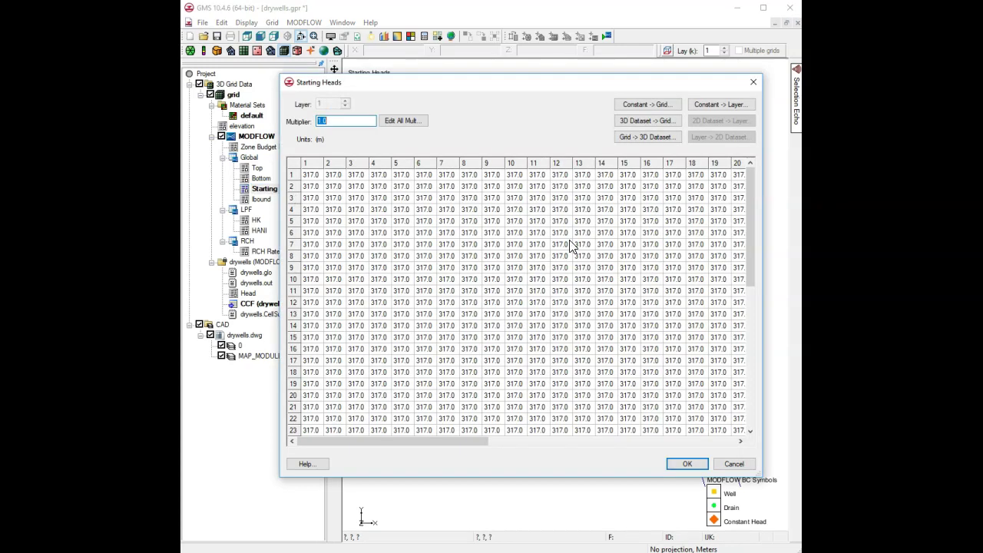
click(648, 104)
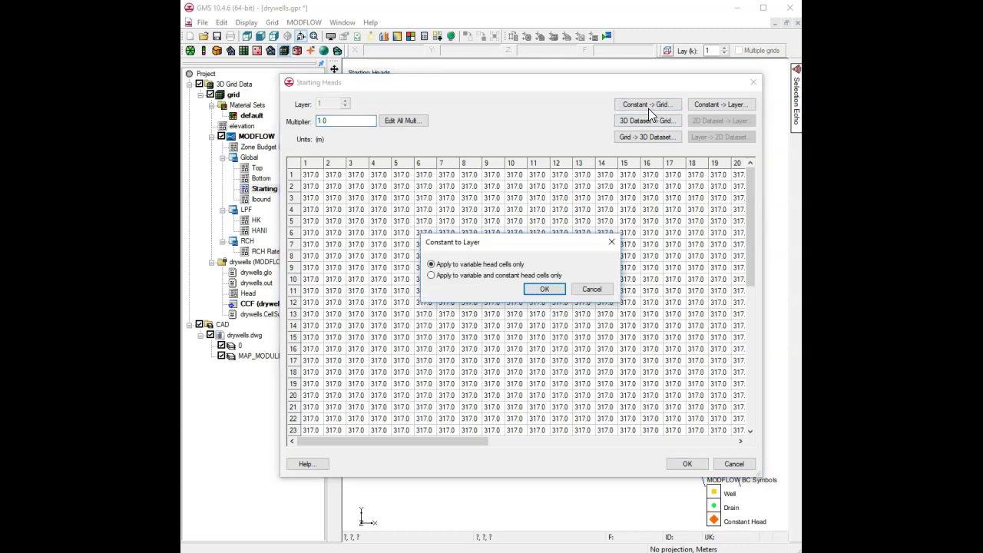
click(542, 290)
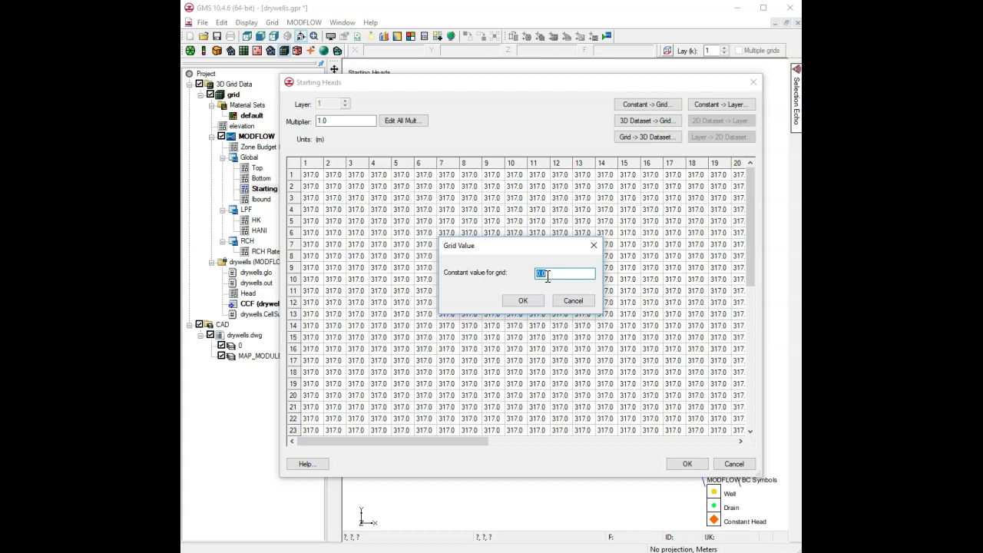
text(290)
key(Return)
click(687, 464)
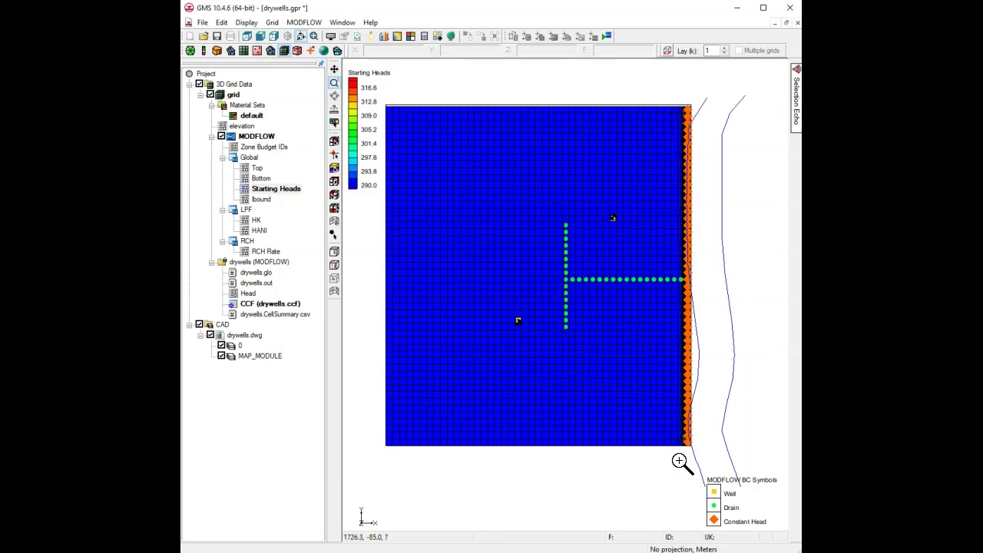
- Save the project and rerun MODFLOW with the new starting heads
click(217, 36)
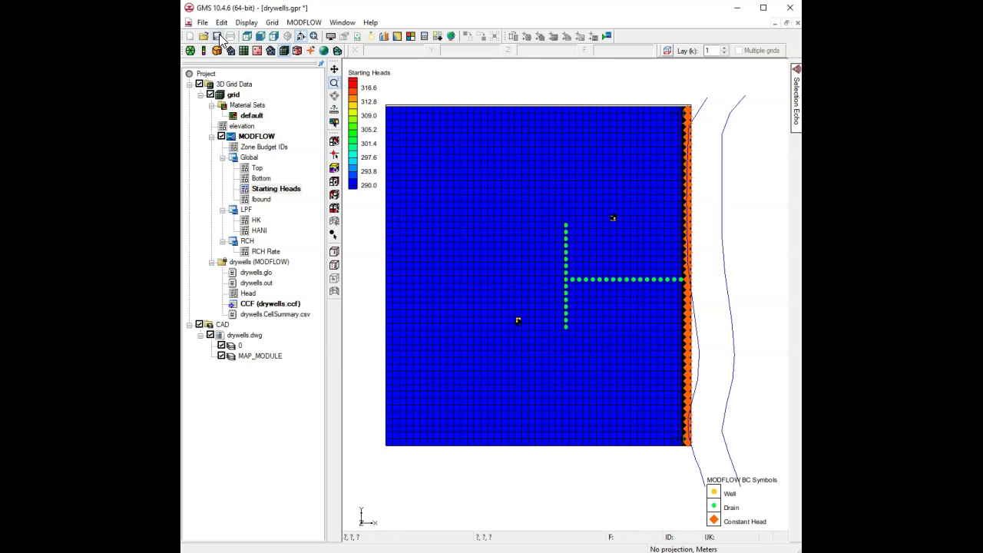
click(612, 38)
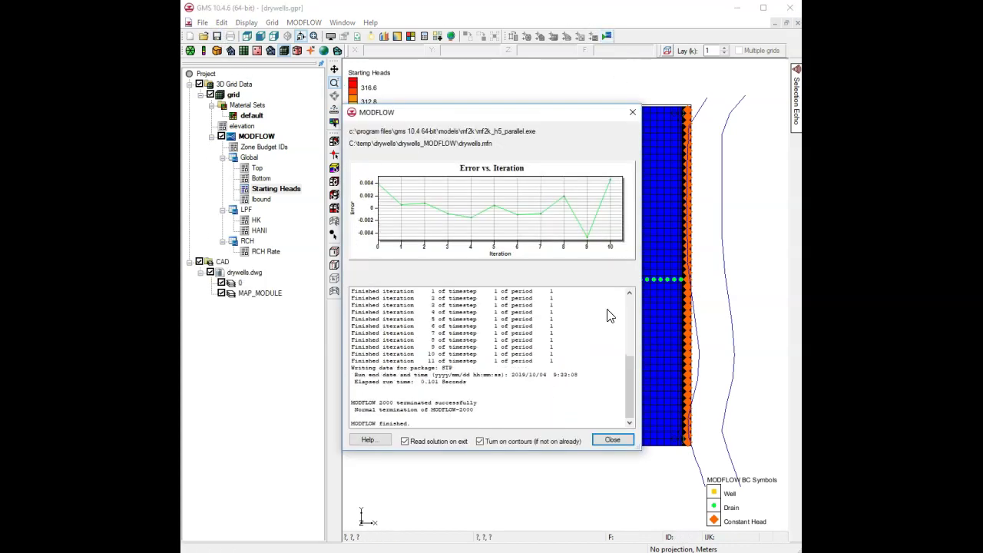
click(612, 441)
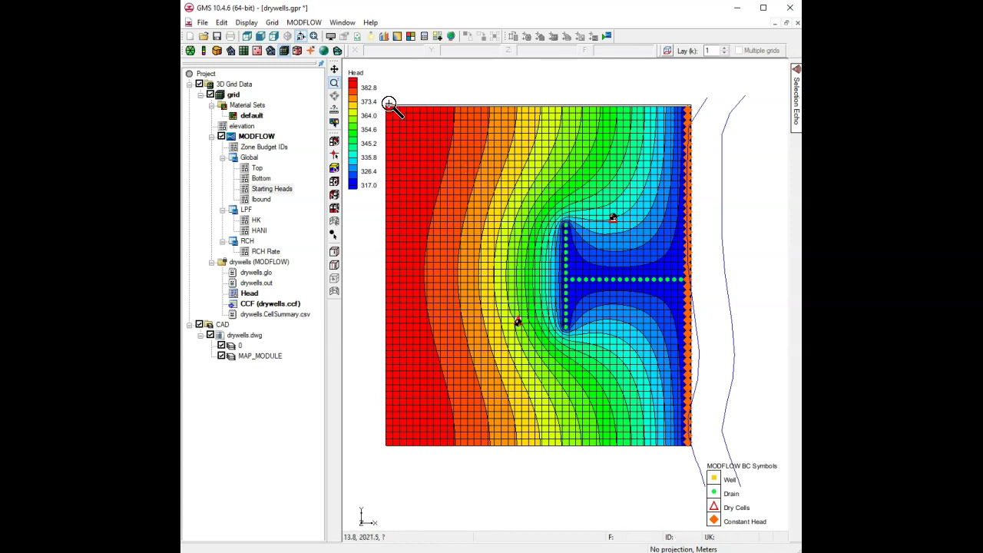
- Change the PCG solver's relaxation parameter (RELAX) to 0.1
click(303, 23)
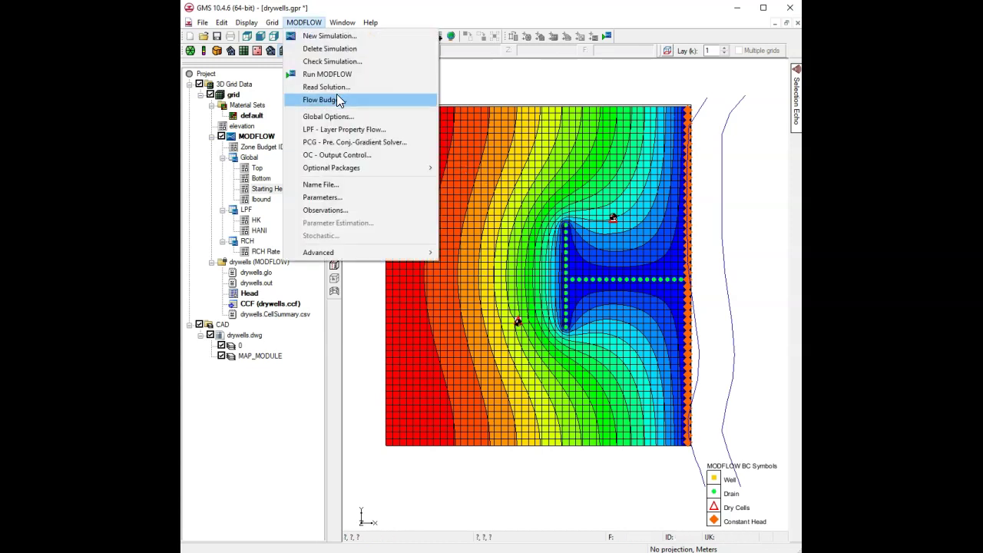
click(337, 143)
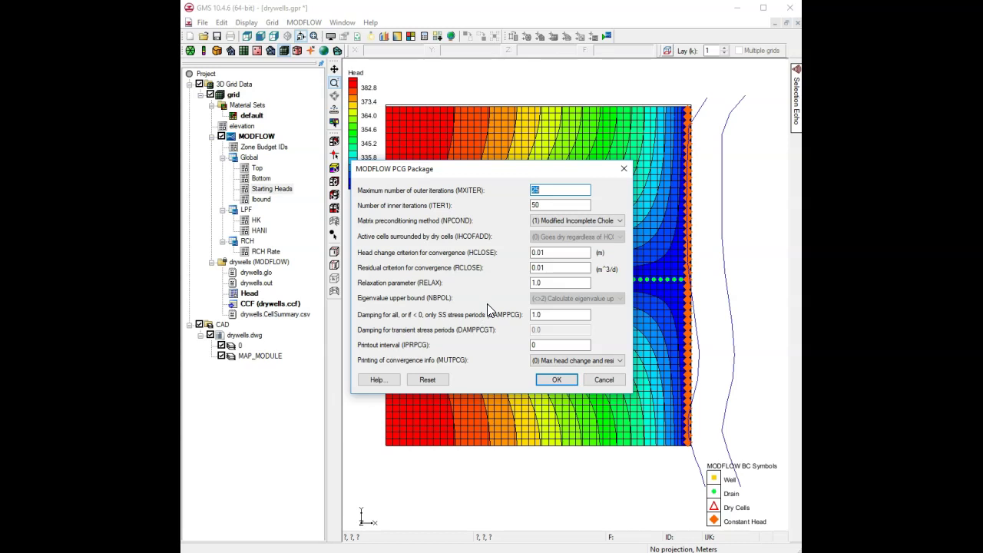
drag(546, 282, 532, 283)
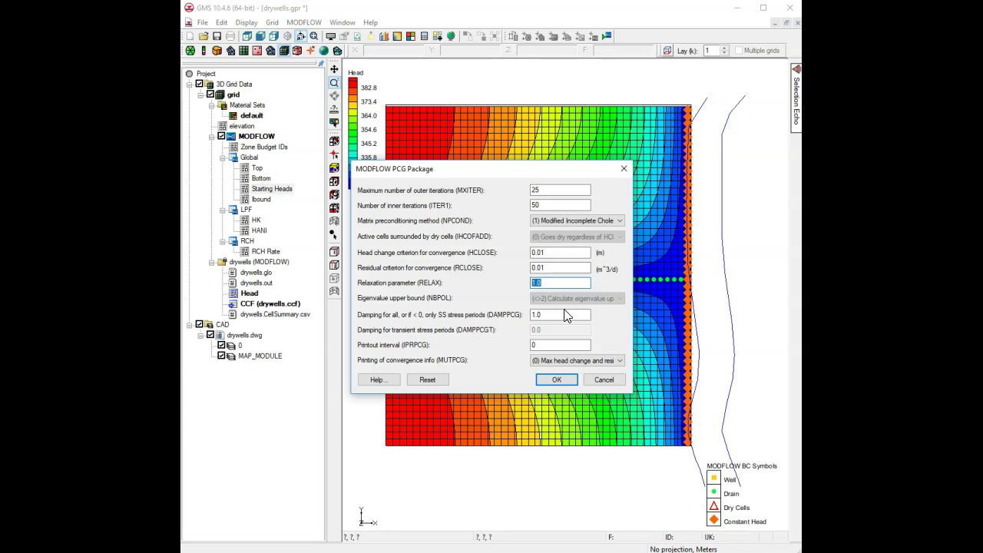
text(0.1)
click(555, 379)
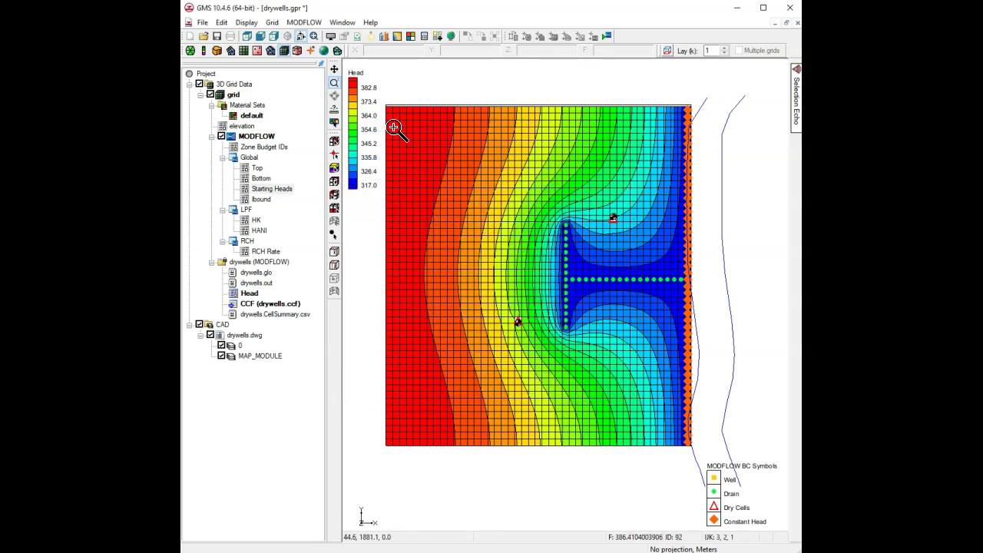
- Save the project and rerun MODFLOW to load the new heads
click(216, 36)
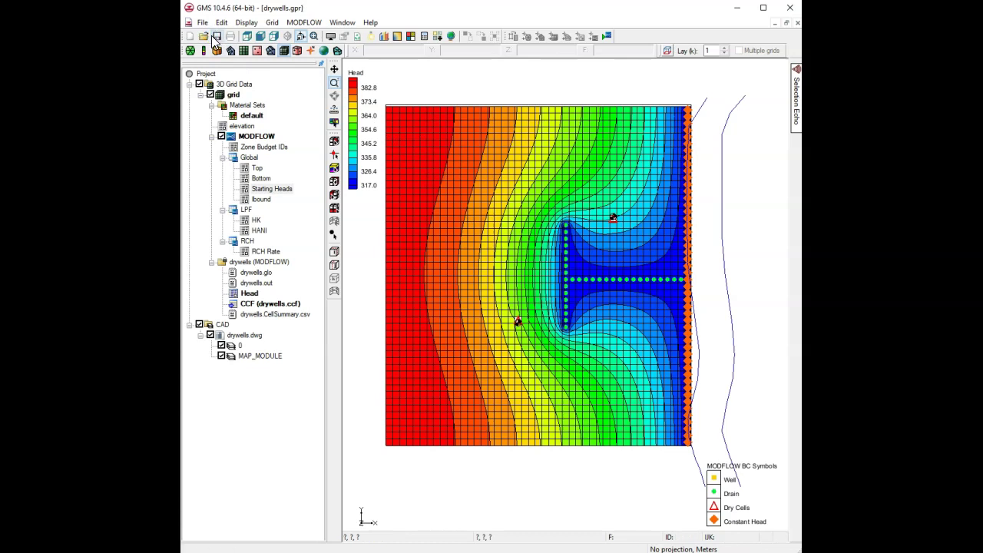
click(607, 36)
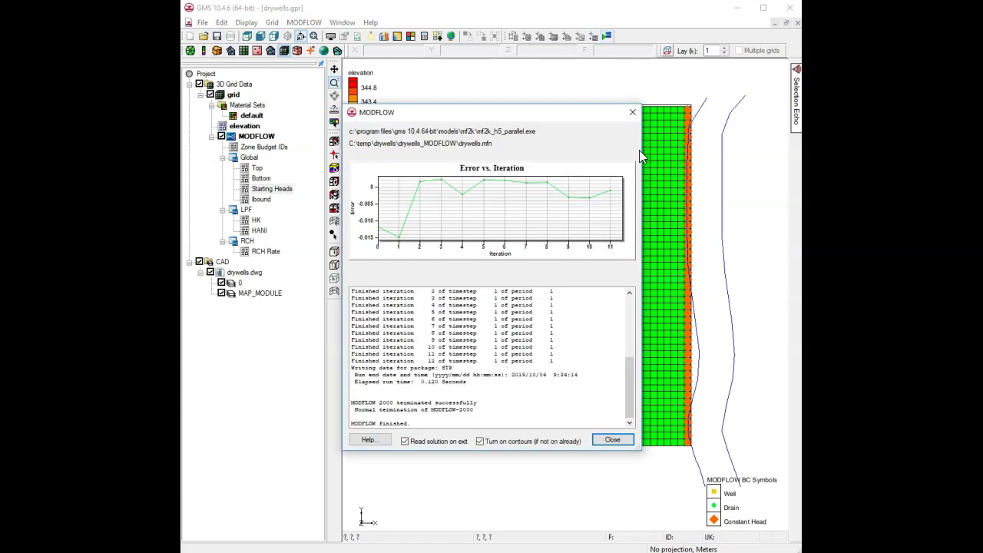
click(612, 441)
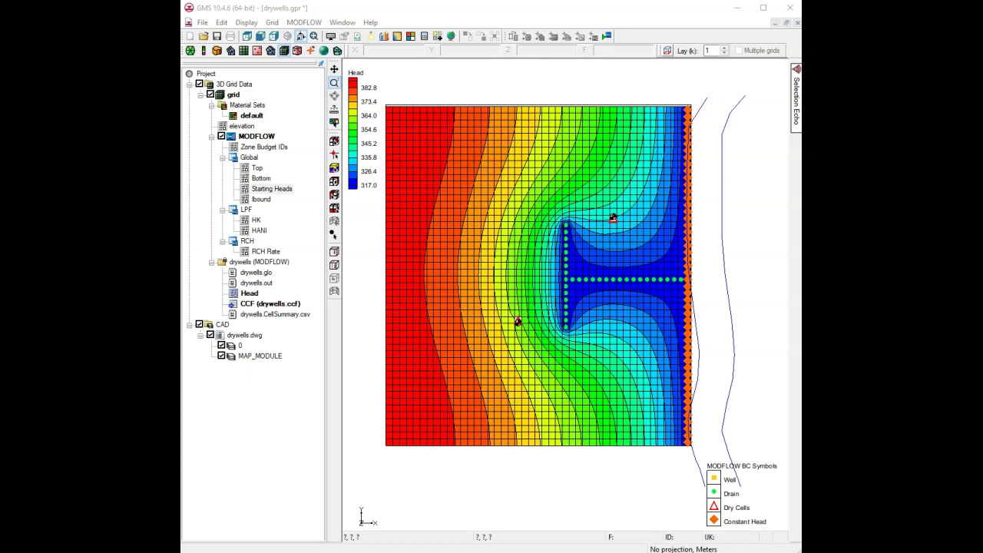
- Switch the MODFLOW solver package to SIP in the global options
click(304, 23)
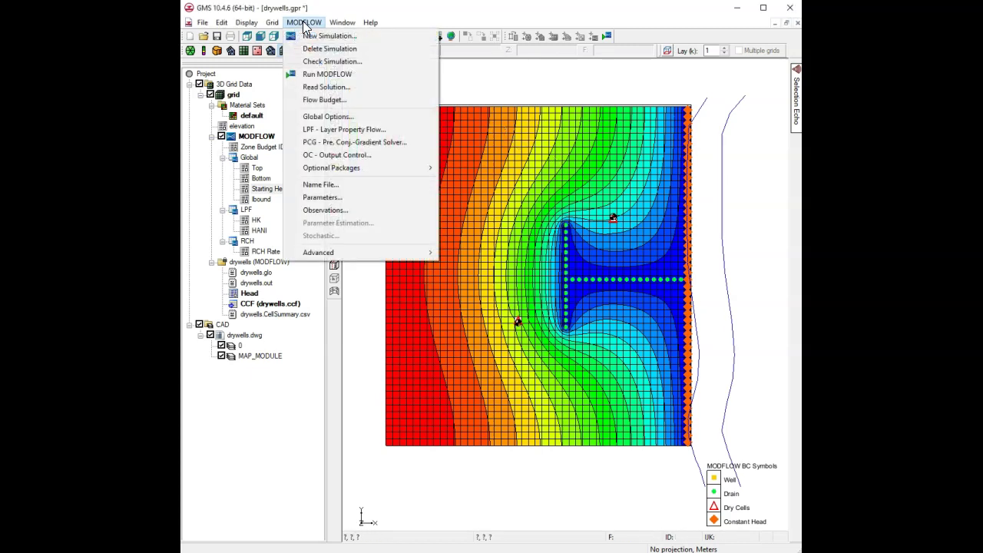
click(329, 116)
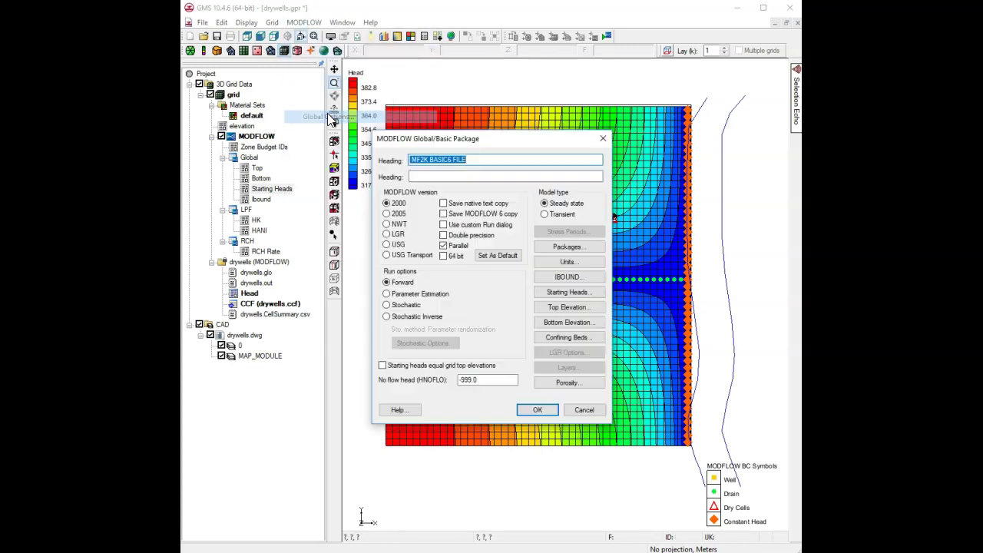
click(578, 246)
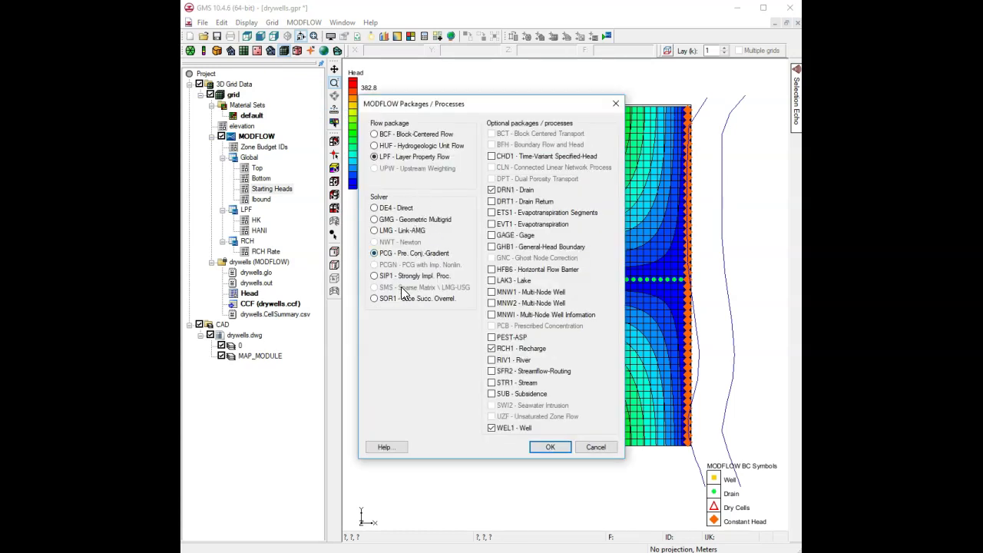
click(559, 448)
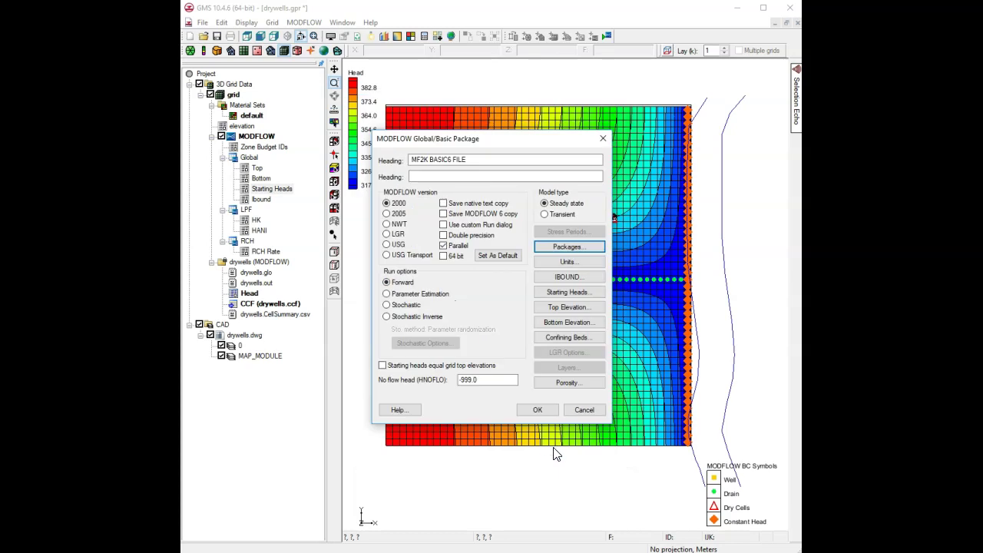
click(539, 407)
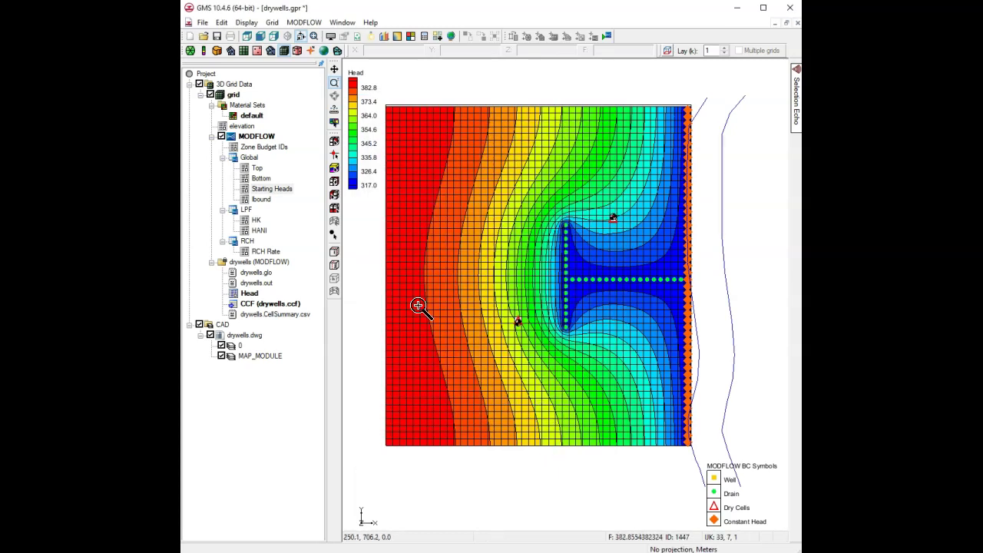
- Set SIP acceleration to 0.01 and maximum iterations to 500, then save and run MODFLOW
click(301, 22)
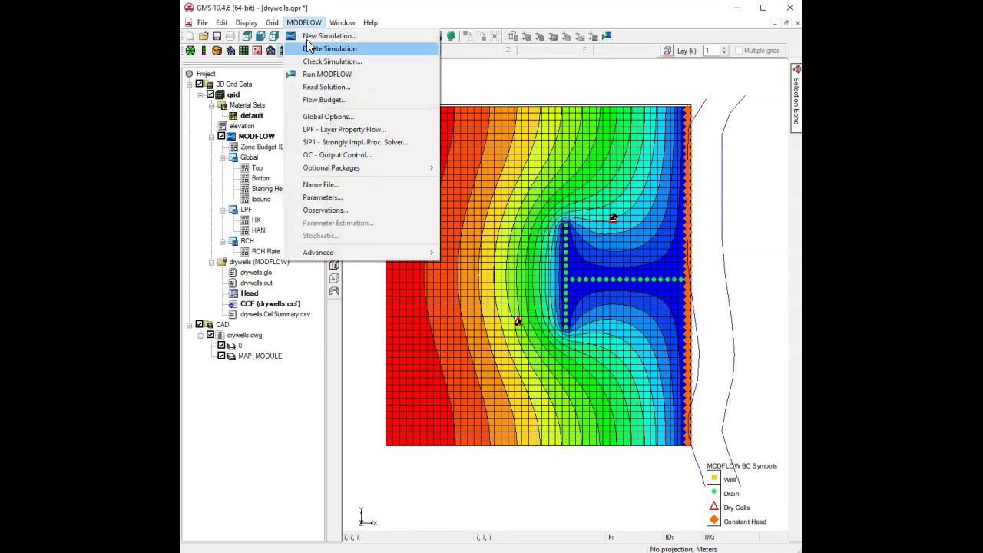
click(367, 144)
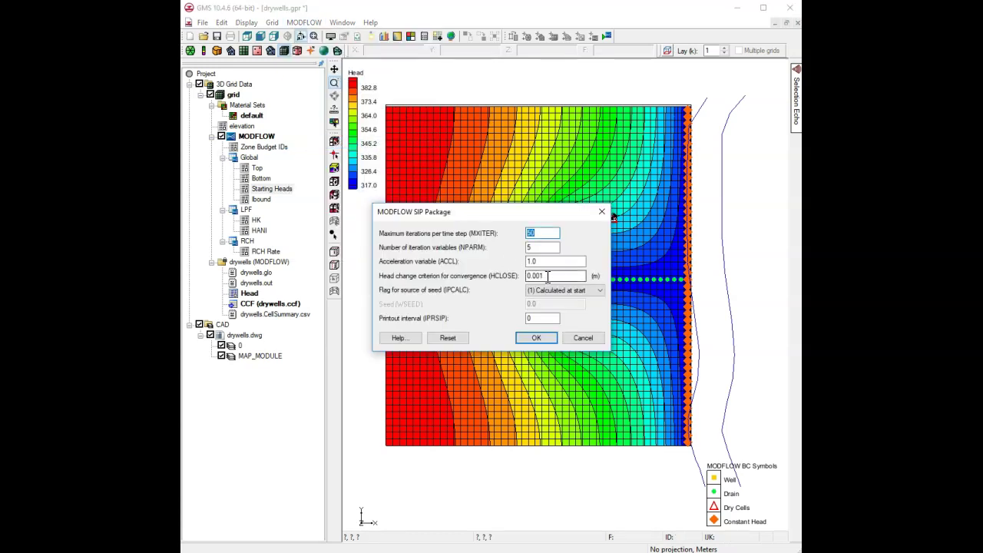
key(Tab)
key(Tab)
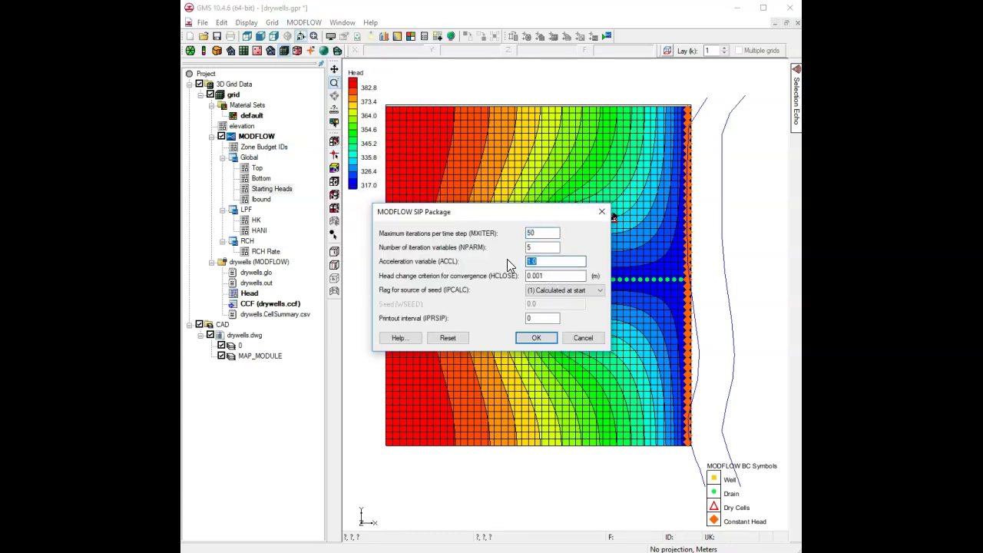
text(0.01)
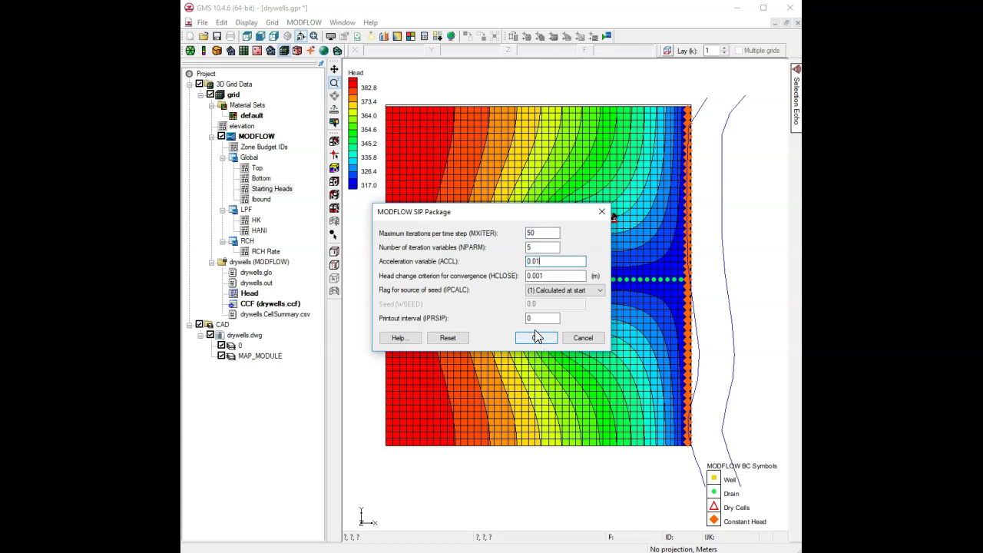
click(541, 234)
text(0)
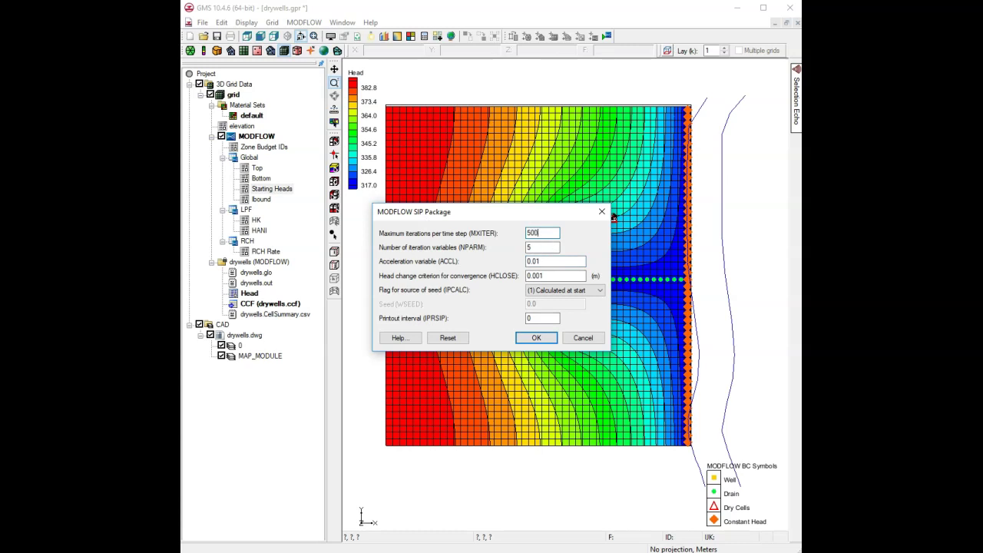
click(536, 338)
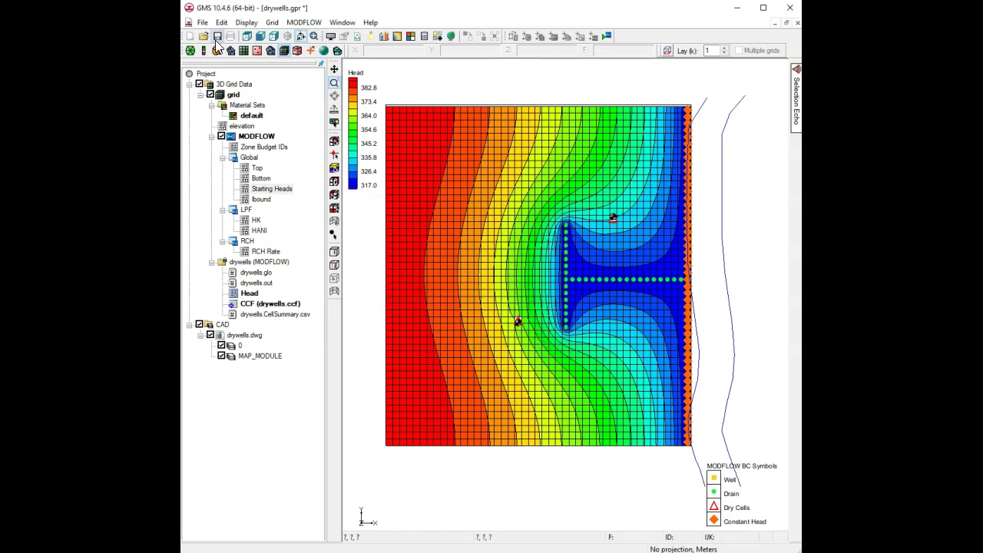
click(605, 37)
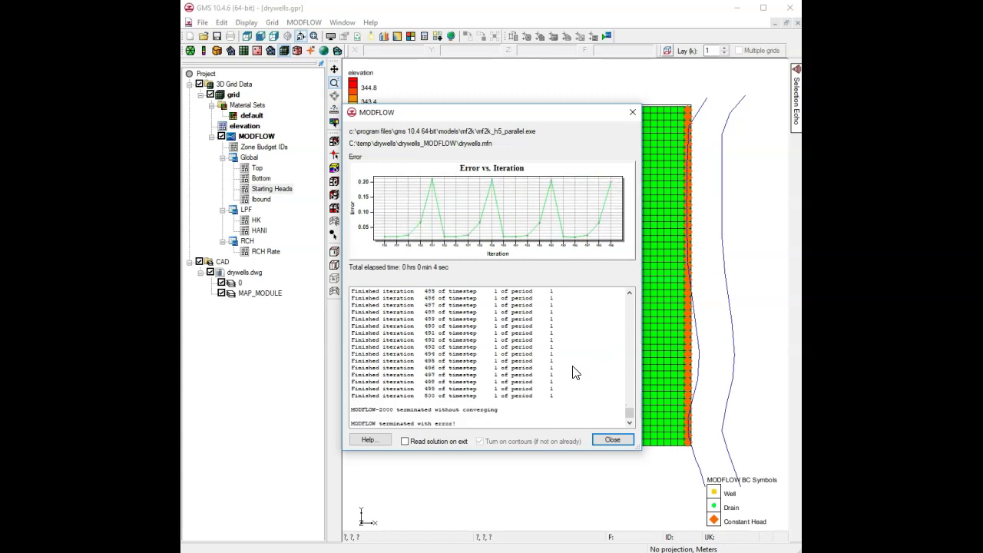
click(611, 440)
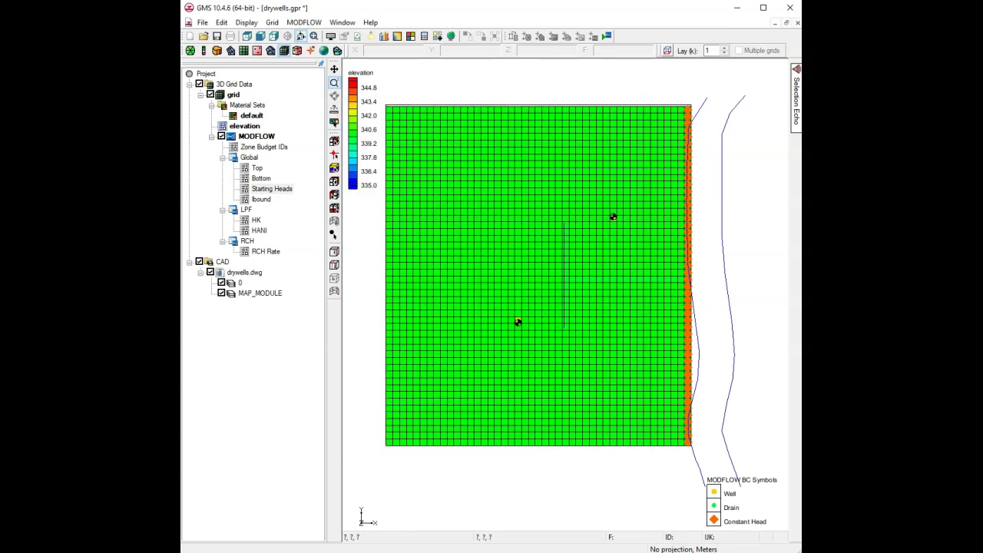
- Change the SIP acceleration to 0.1, then save and rerun MODFLOW to get head contours
click(304, 23)
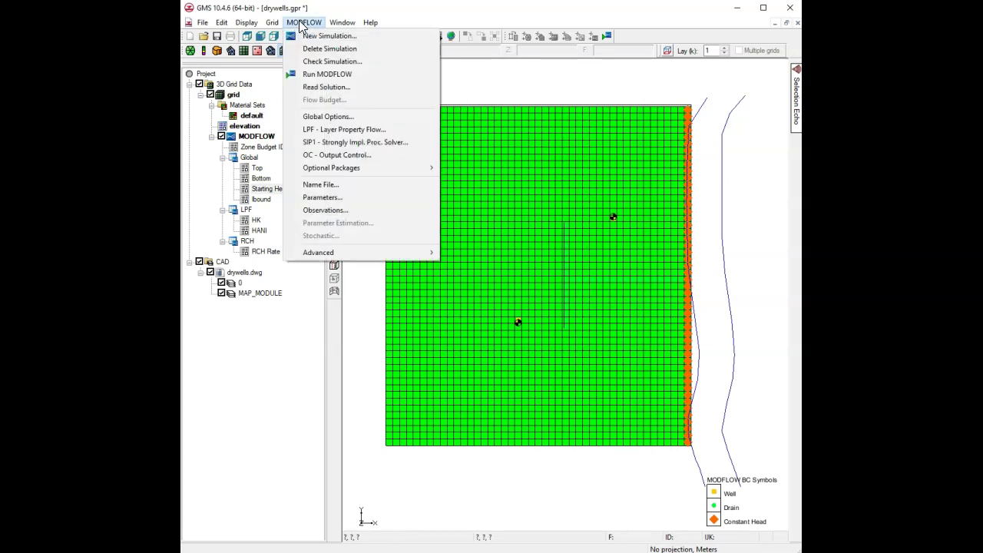
click(328, 143)
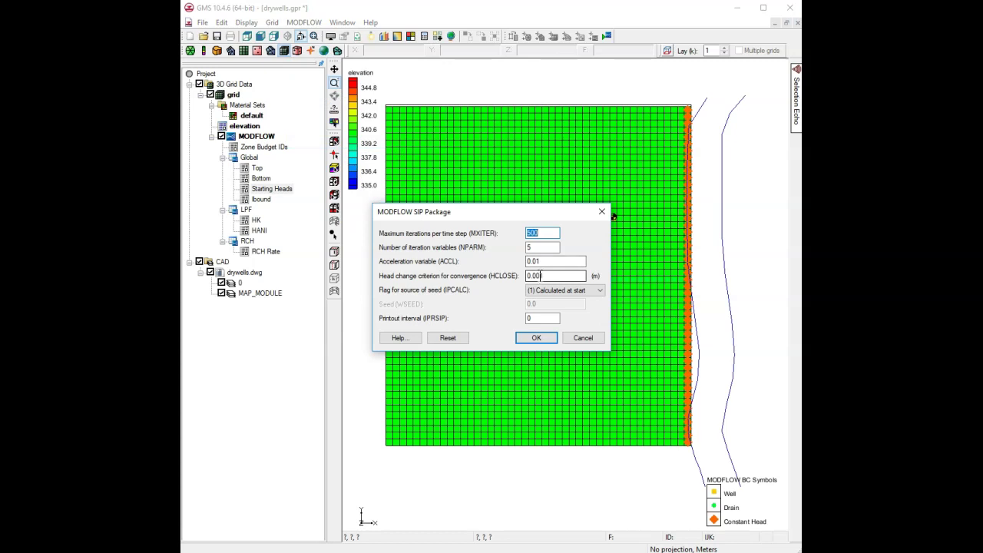
click(541, 276)
click(536, 261)
key(BackSpace)
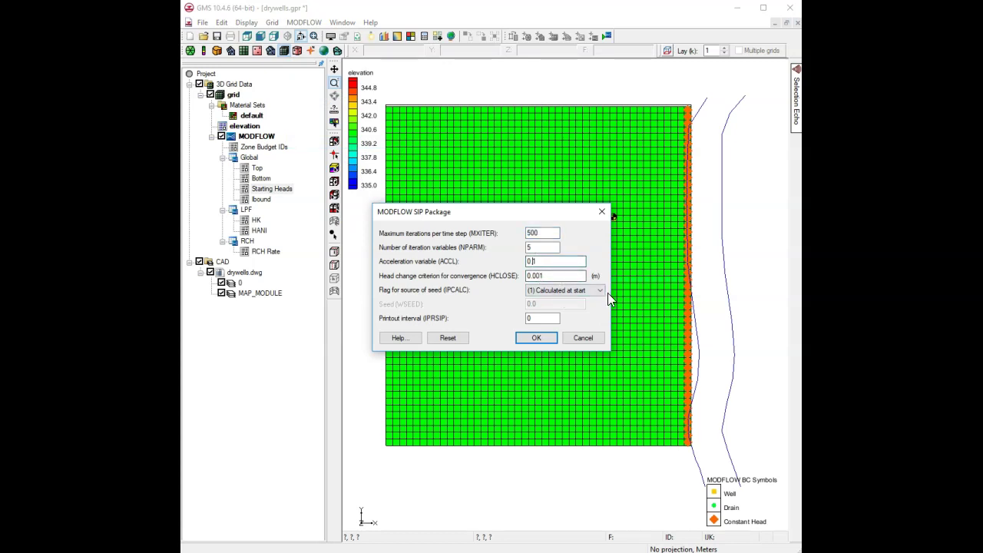
click(535, 338)
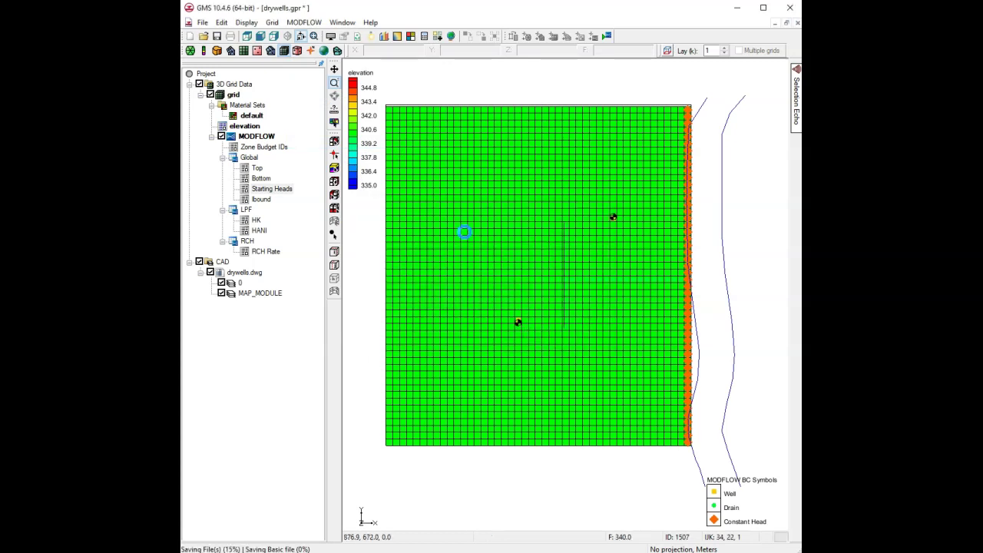
click(218, 37)
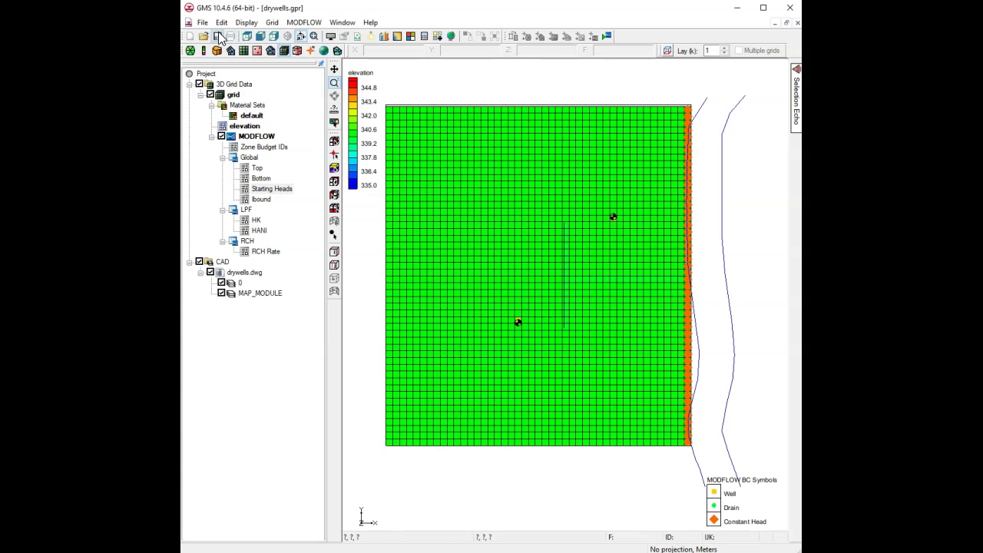
click(607, 37)
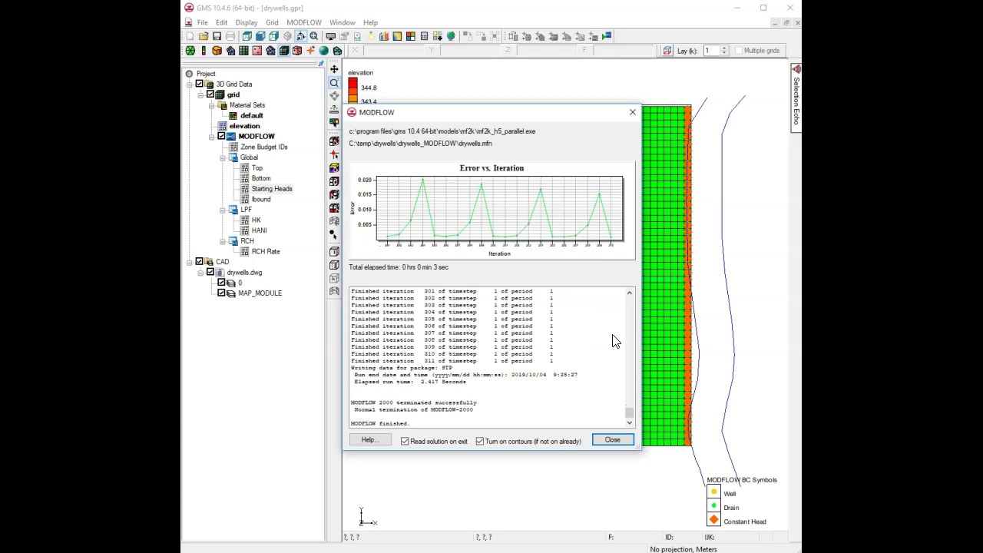
click(609, 440)
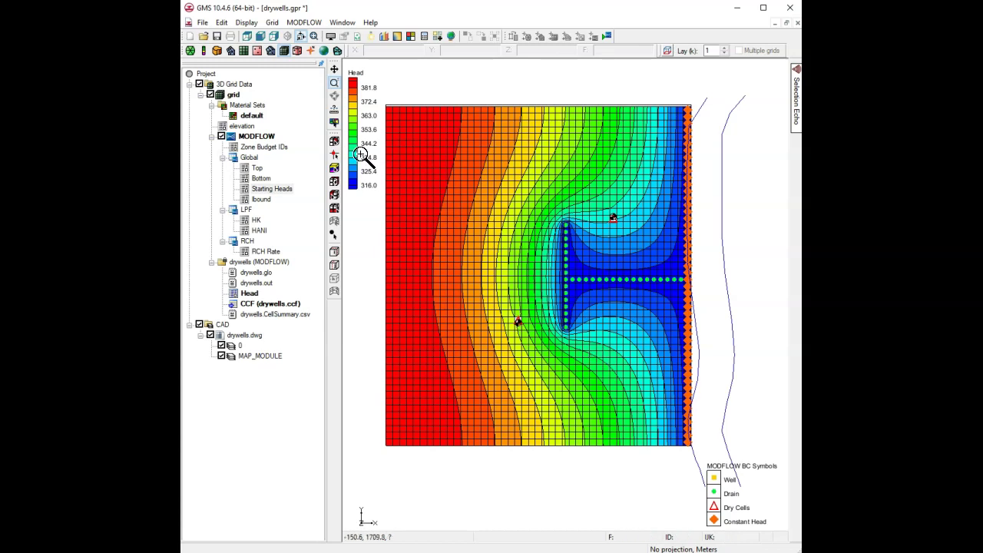
- Display the HK dataset and set the upper well cell's horizontal k to 10
click(256, 221)
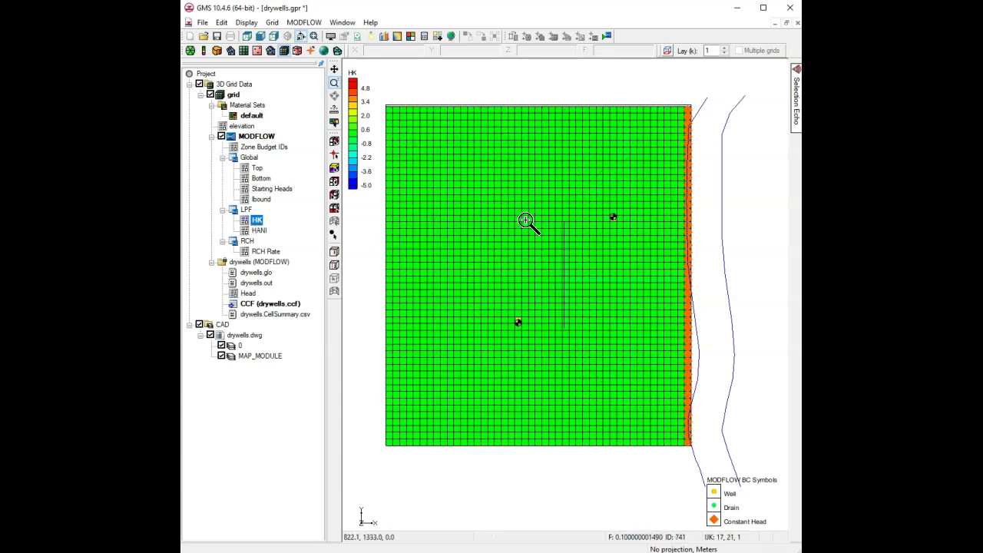
click(334, 141)
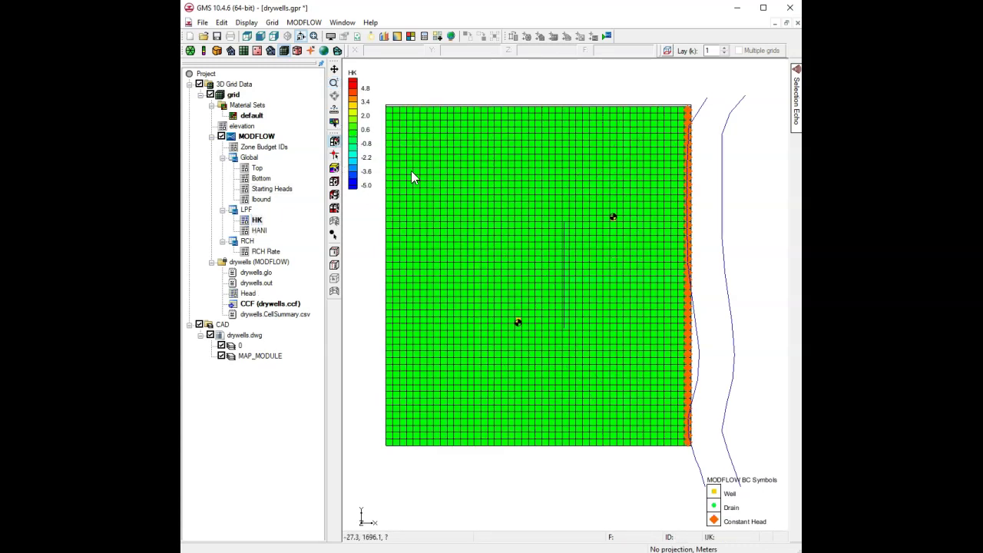
click(615, 219)
double_click(614, 219)
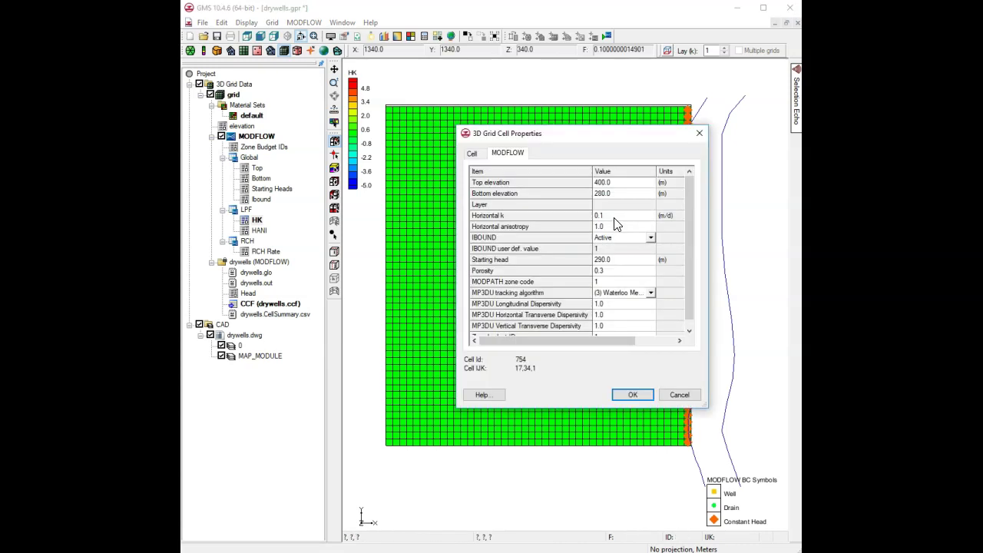
click(614, 217)
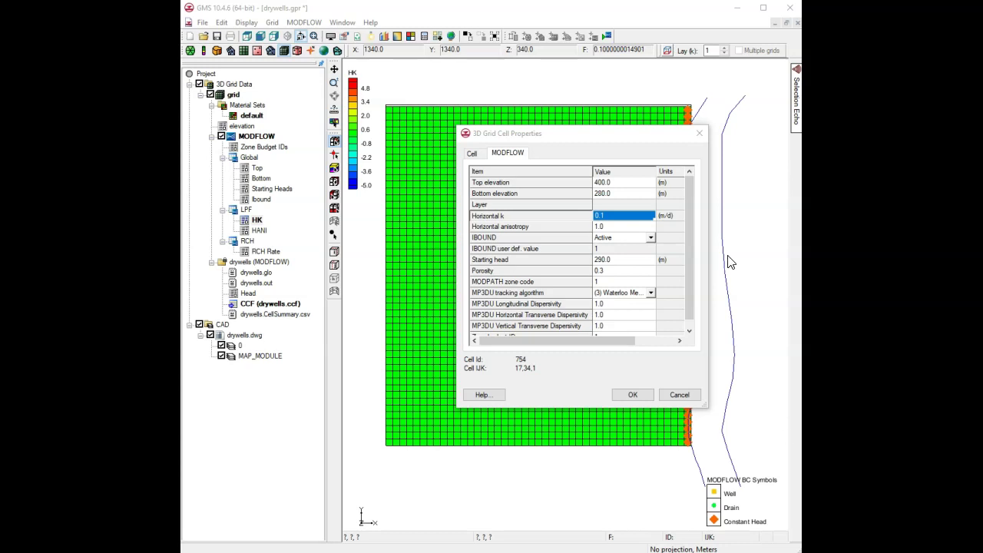
click(606, 217)
click(610, 218)
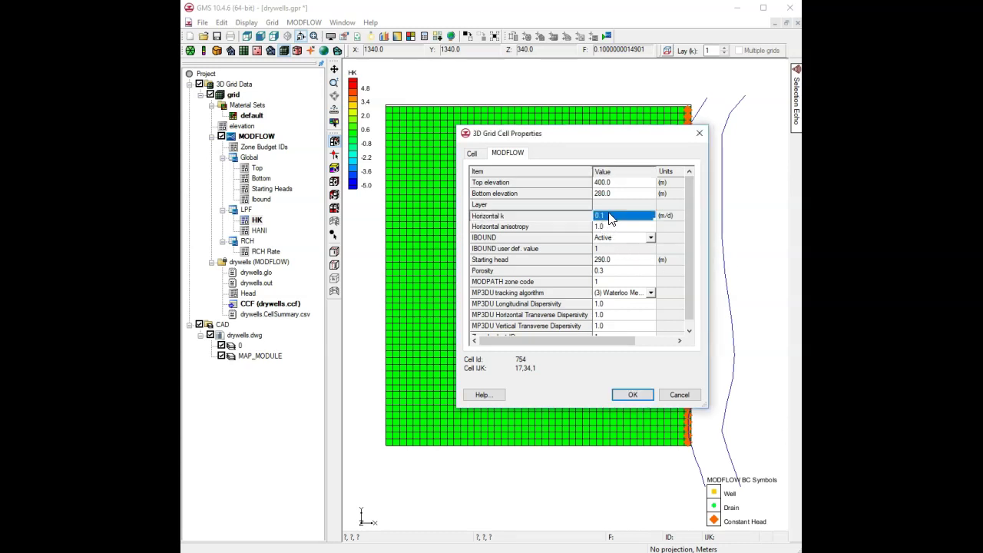
text(10)
click(631, 394)
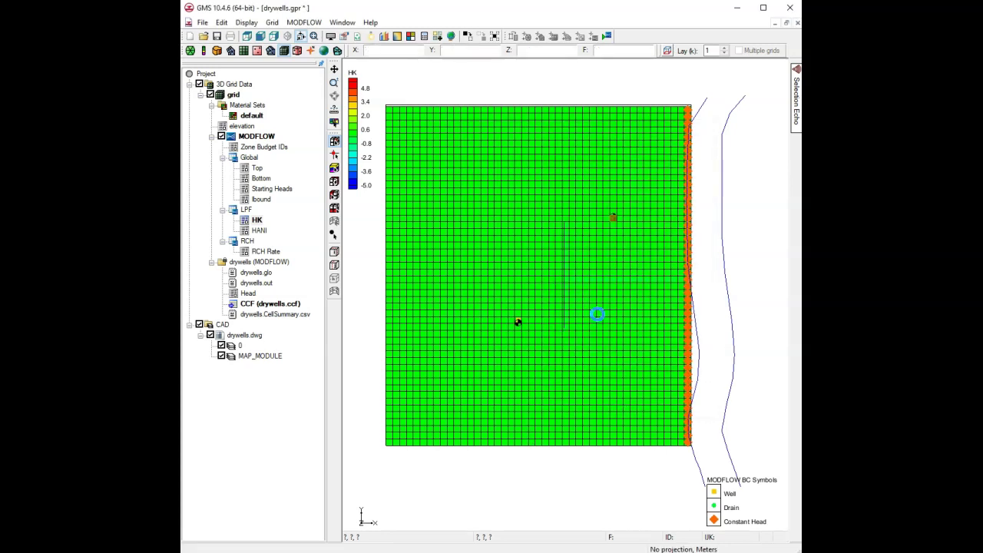
- Set the lower well cell's horizontal k to 10
double_click(517, 318)
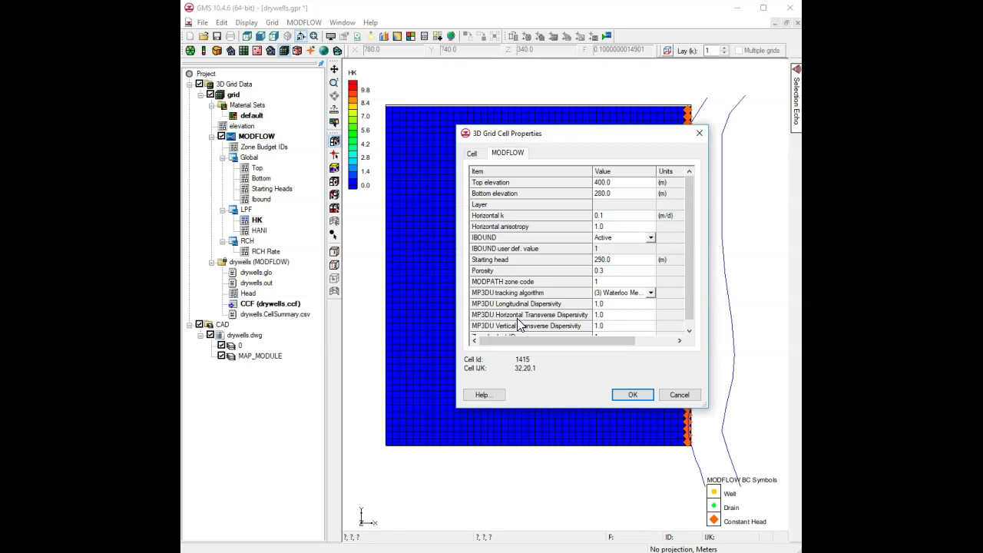
click(606, 215)
text(10)
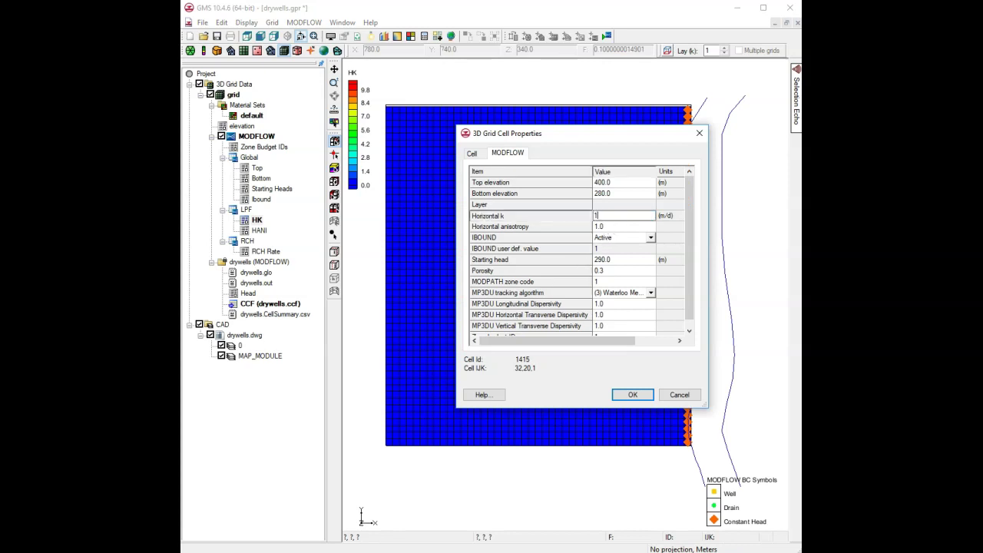
click(632, 395)
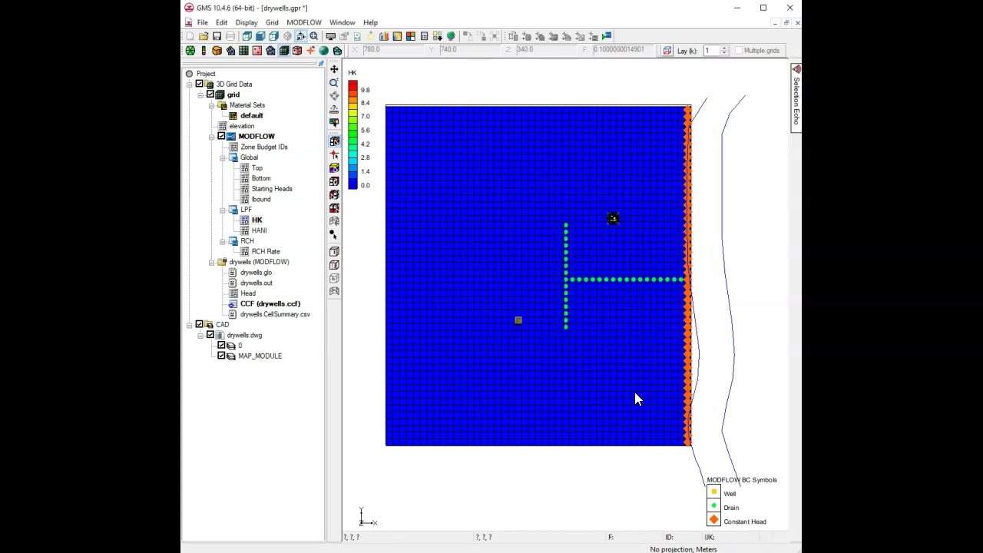
double_click(256, 220)
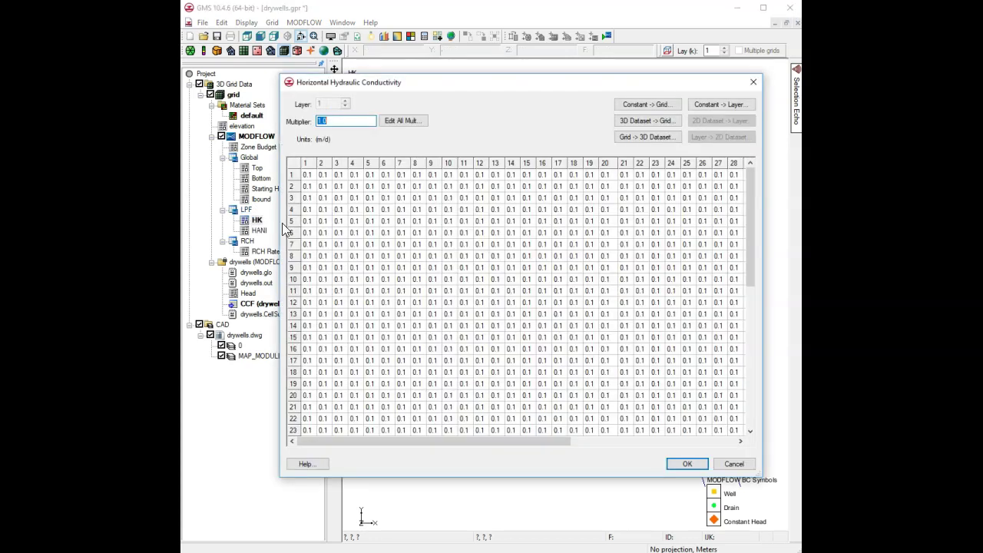
drag(543, 441, 622, 443)
click(705, 360)
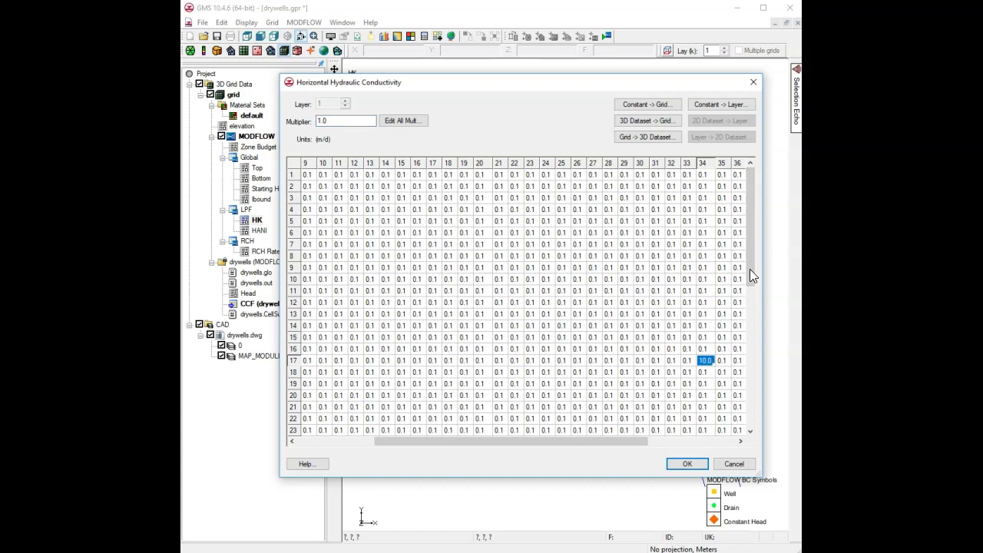
drag(754, 247, 750, 307)
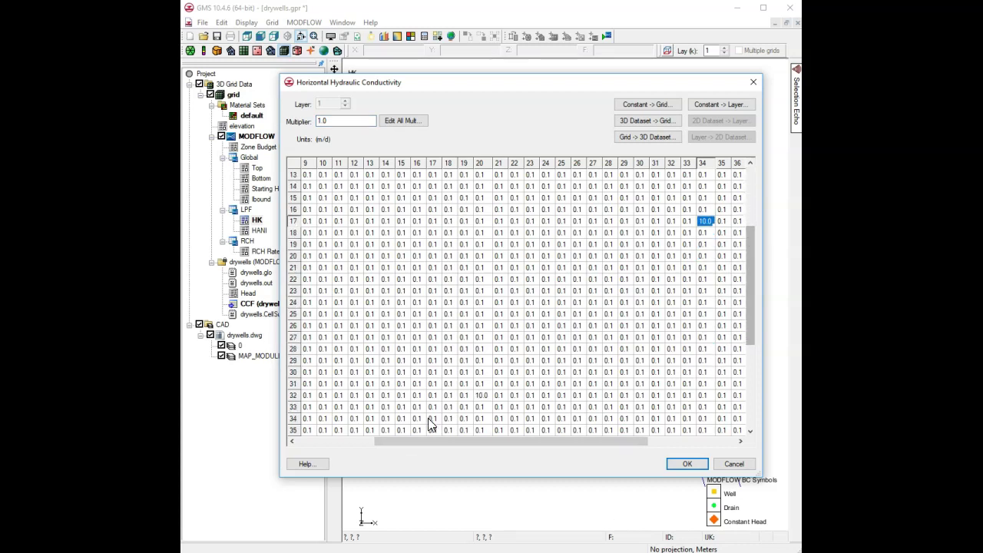
click(482, 396)
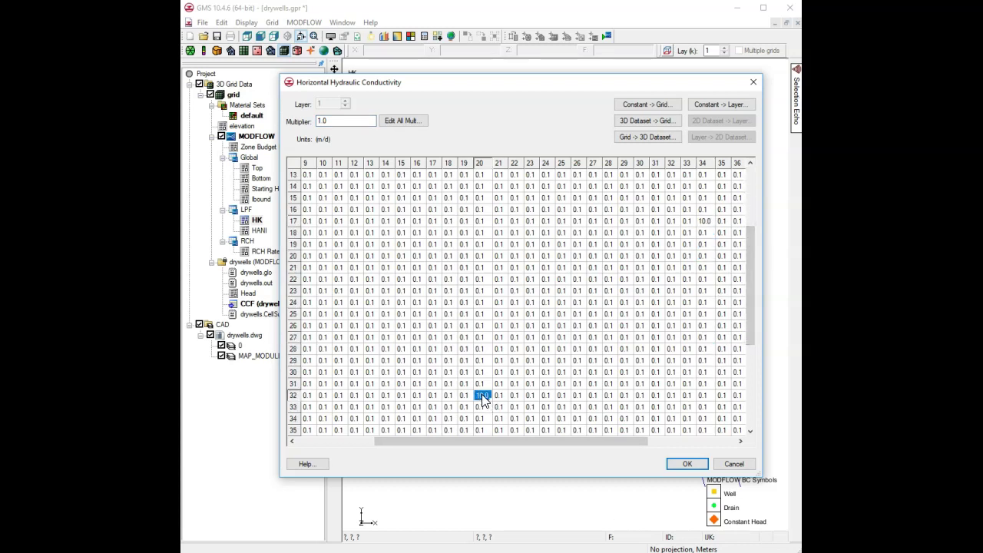
click(687, 464)
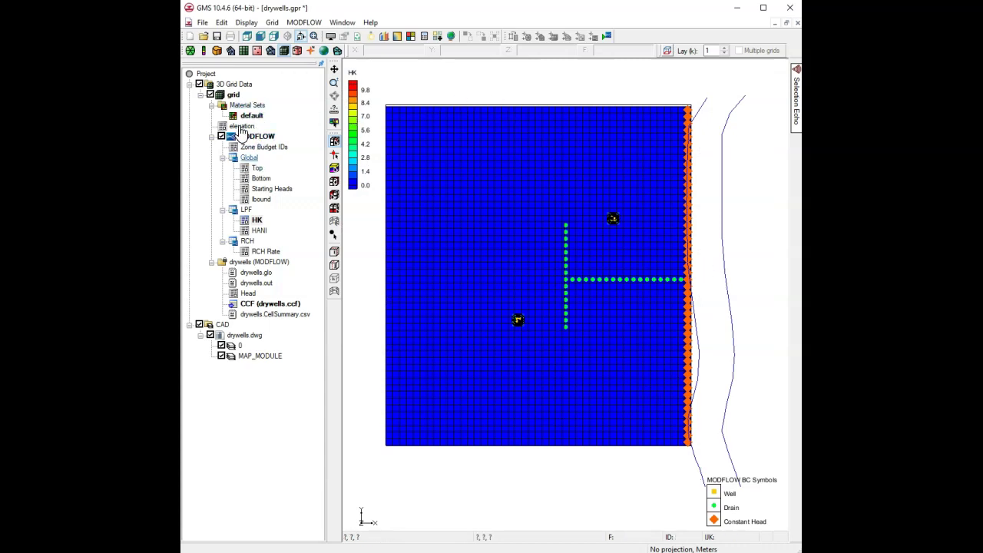
- Save the project and rerun MODFLOW with the raised well-cell conductivities
click(217, 36)
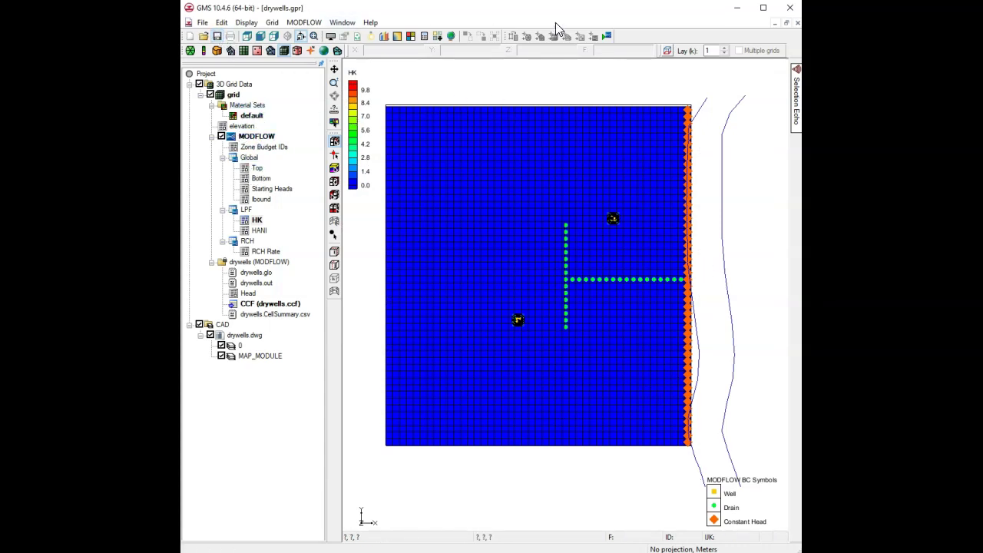
click(607, 35)
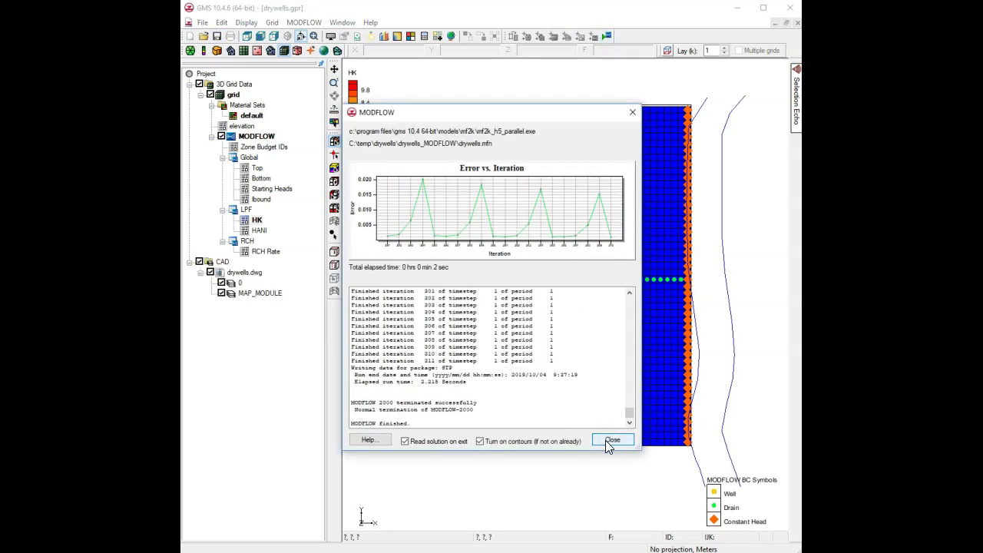
click(606, 442)
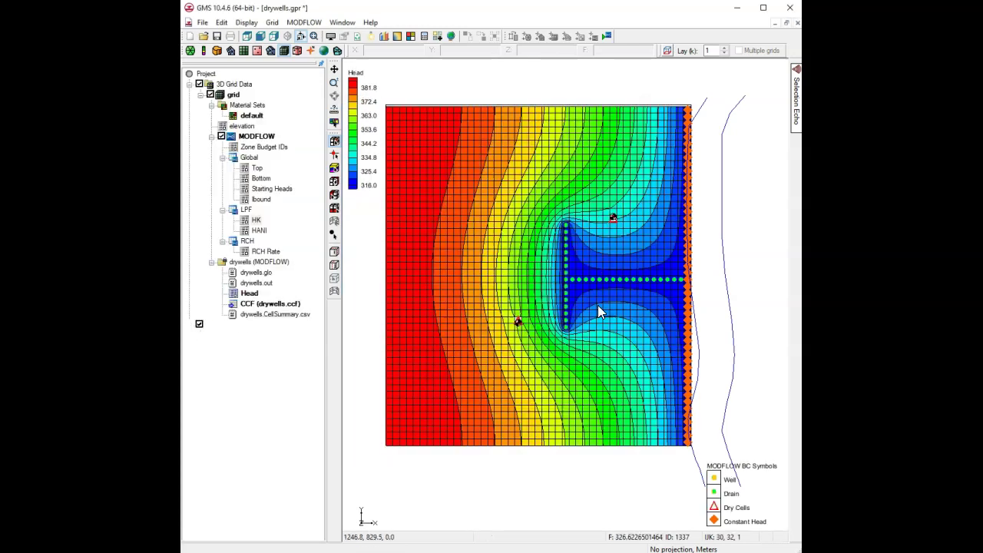
click(293, 22)
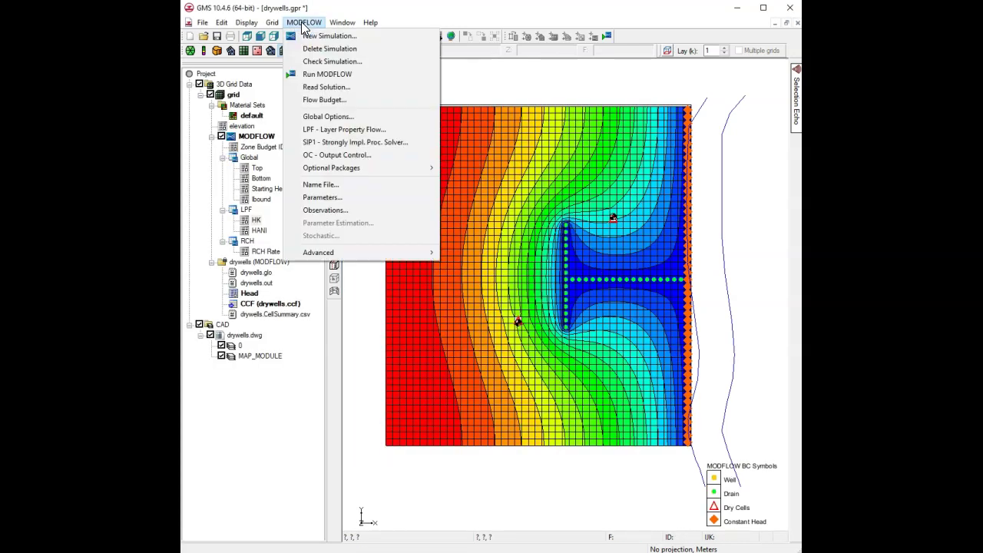
- Change the MODFLOW solver package to PCG in the global options
click(329, 117)
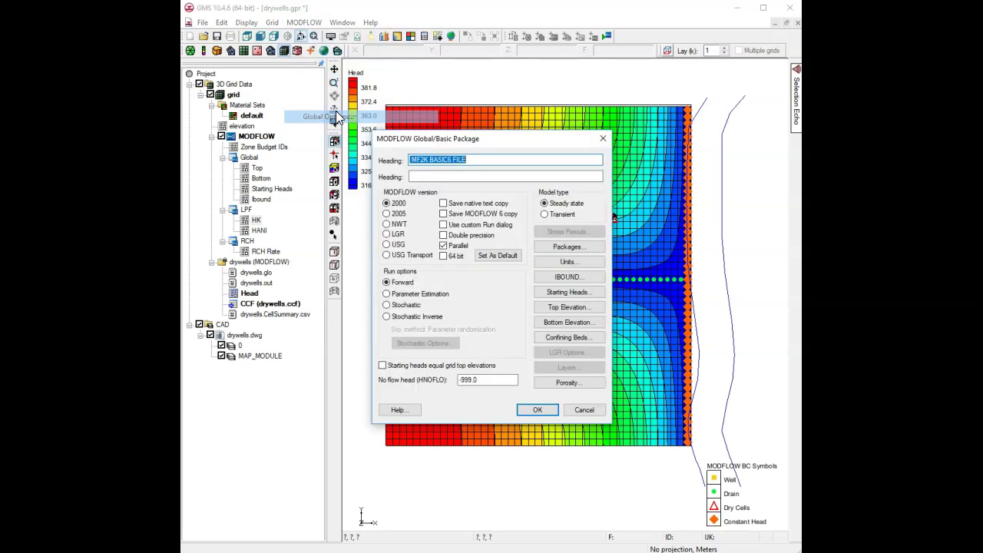
click(568, 247)
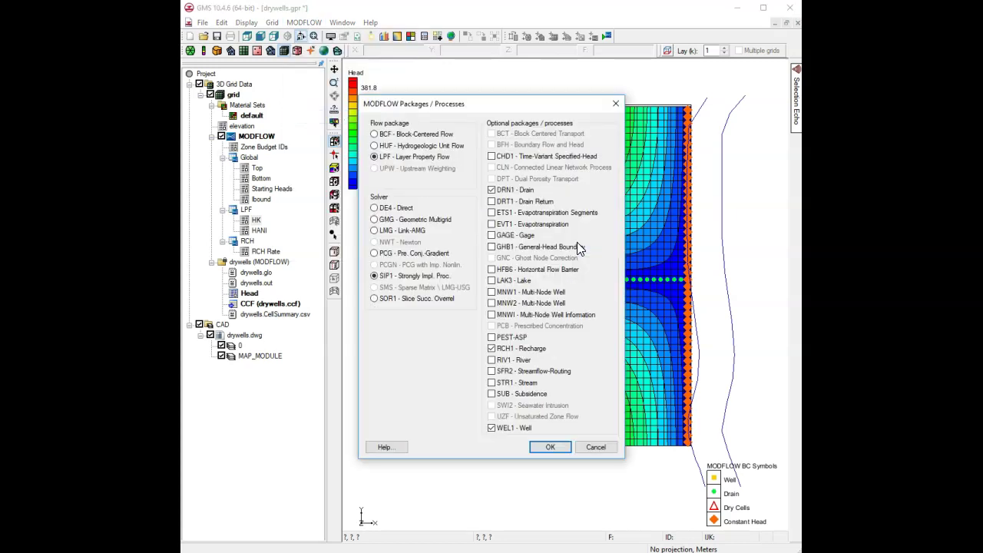
click(399, 253)
click(548, 446)
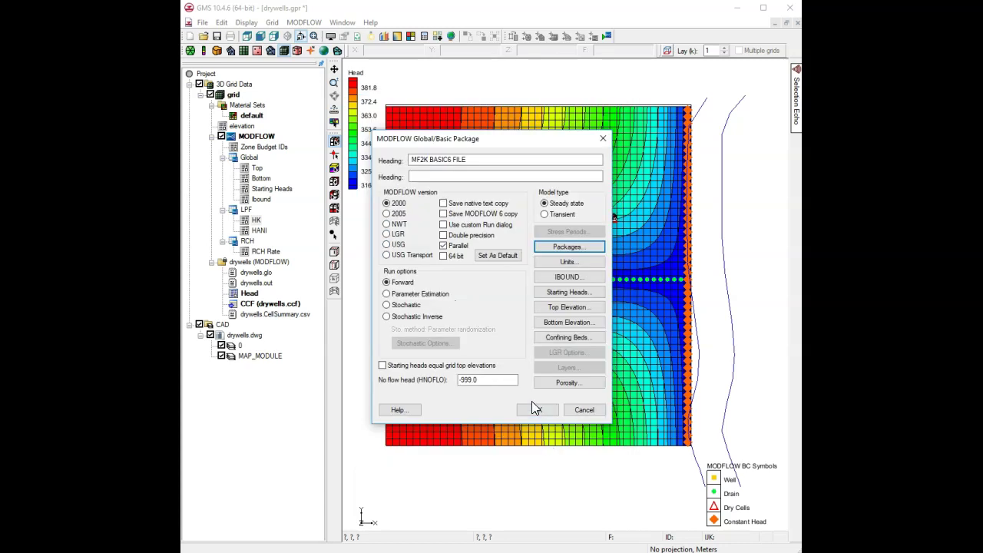
click(537, 409)
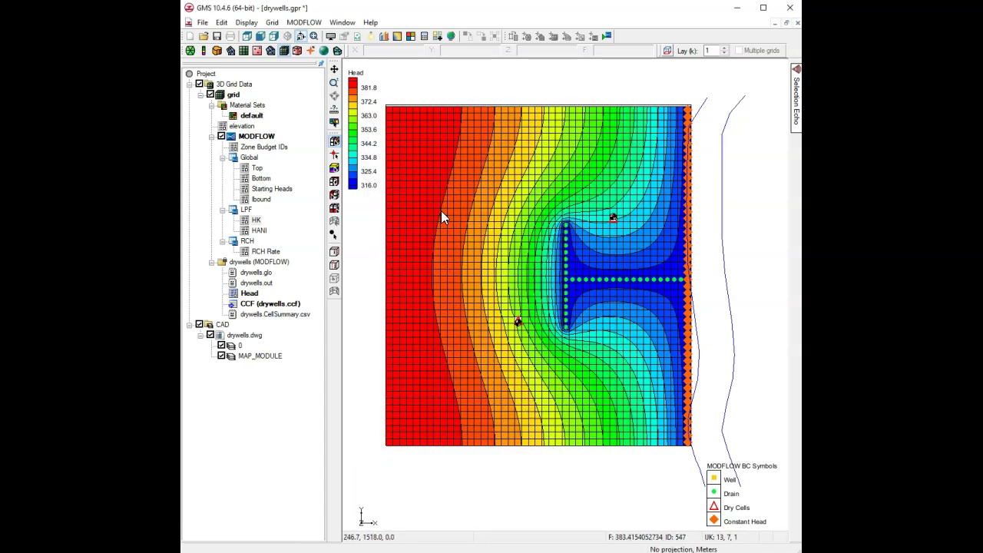
- Save and rerun MODFLOW, giving heads of 286.0–372.8 with cones around both wells
click(217, 36)
click(609, 35)
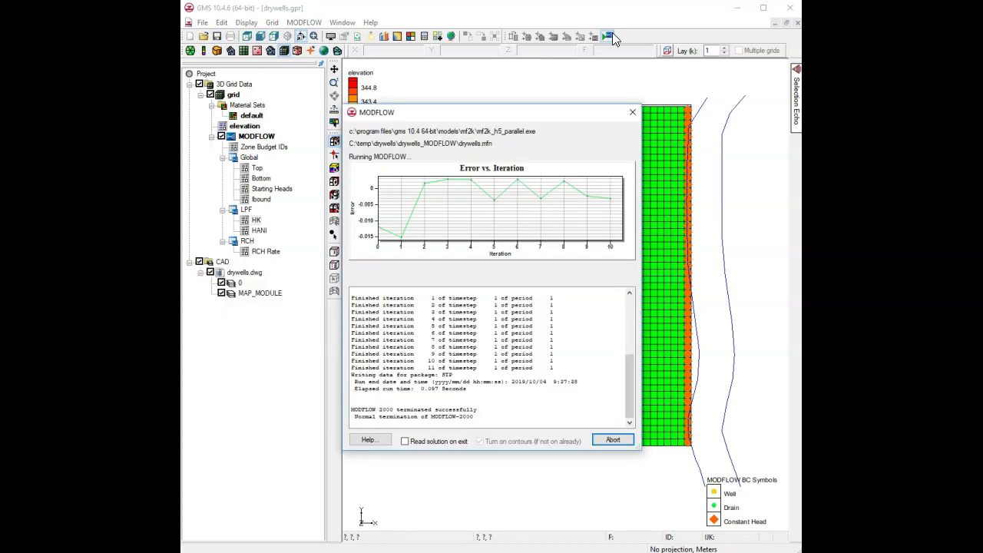
click(612, 439)
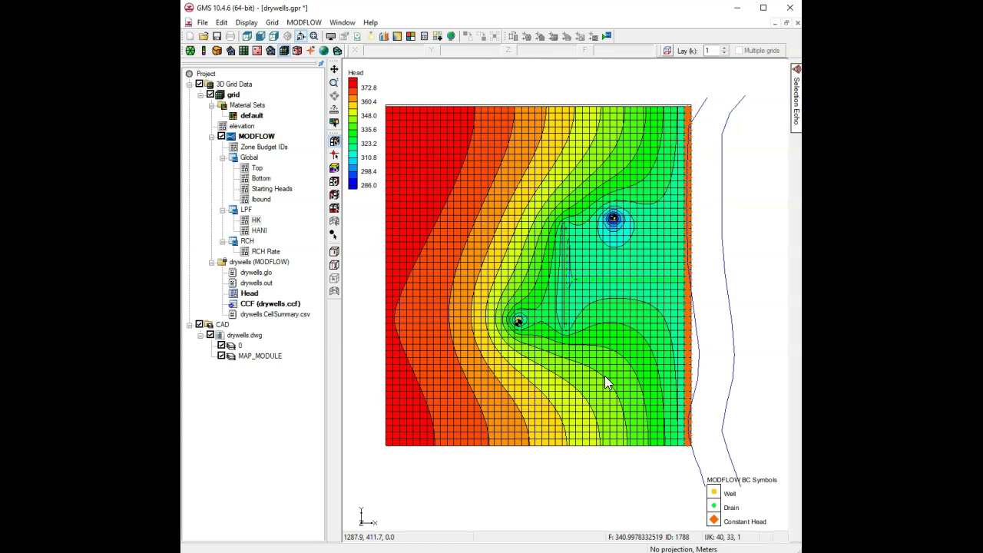
click(304, 22)
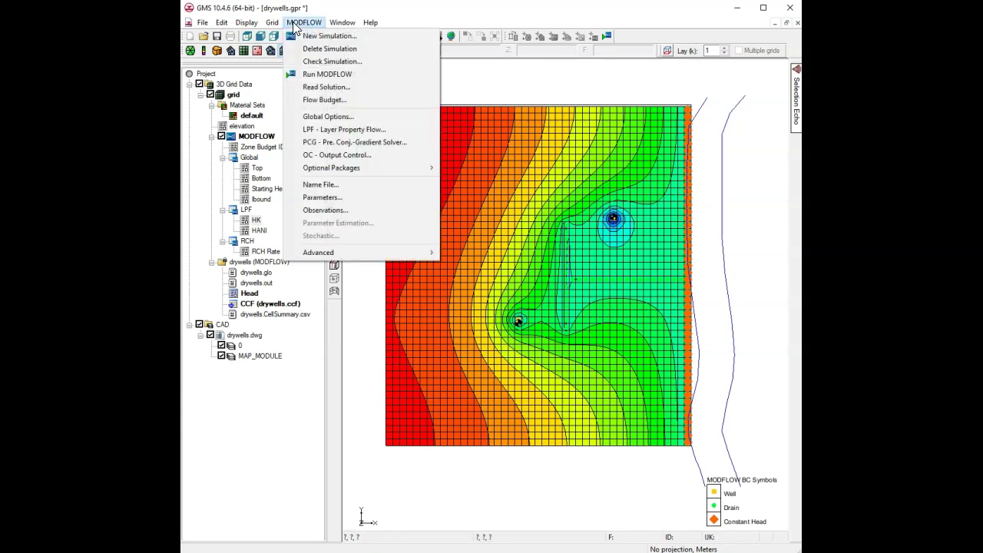
click(325, 100)
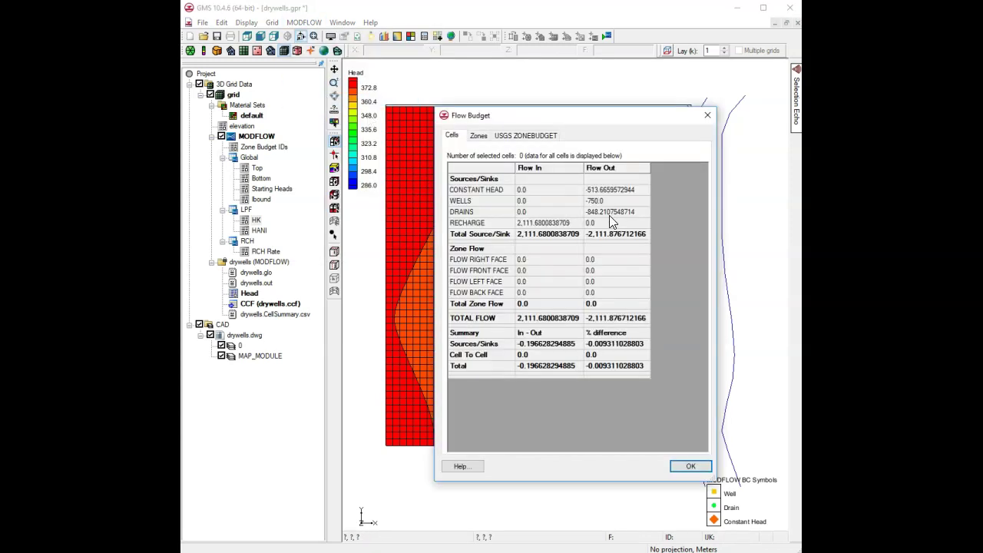
click(688, 466)
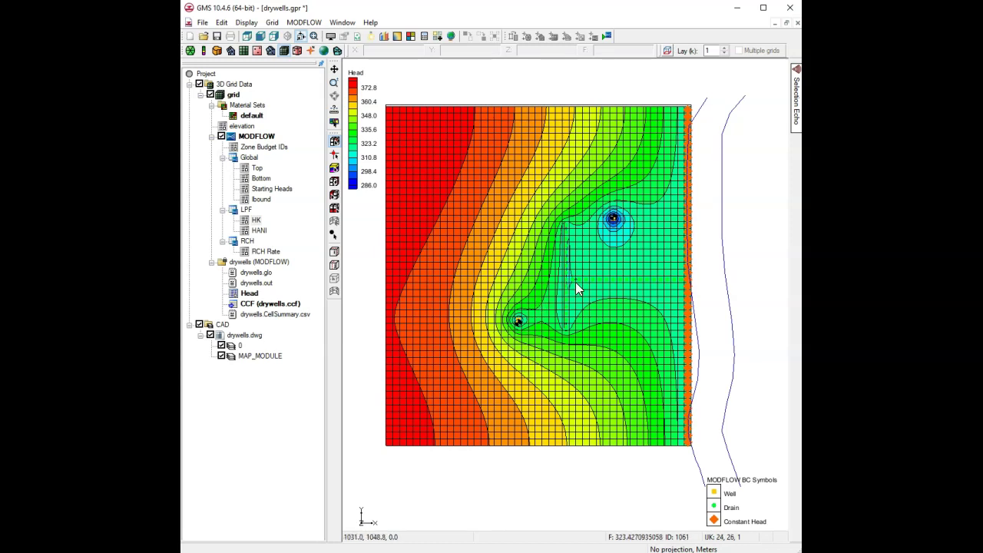
- Display HK and set all cells to a constant 0.1 after first trying 0.2
click(257, 221)
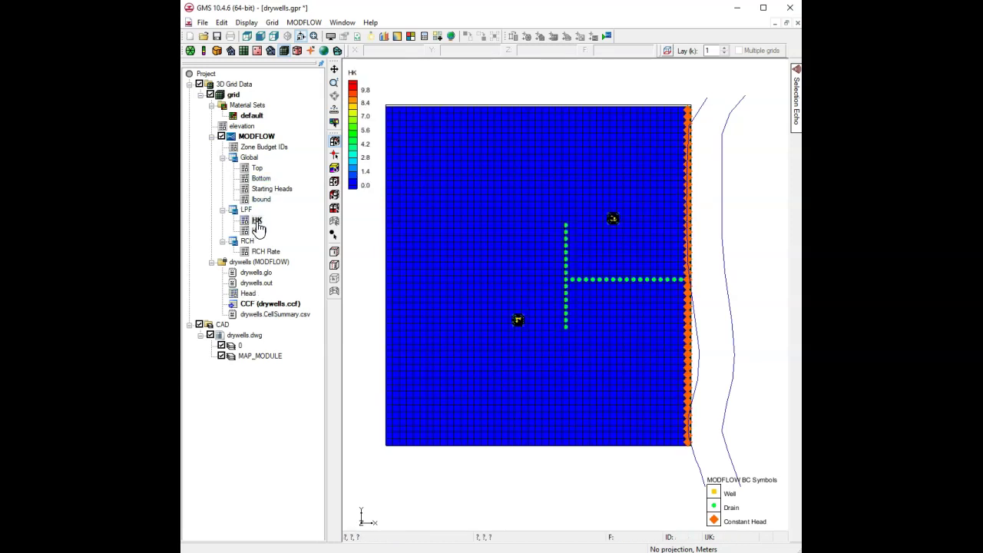
double_click(257, 222)
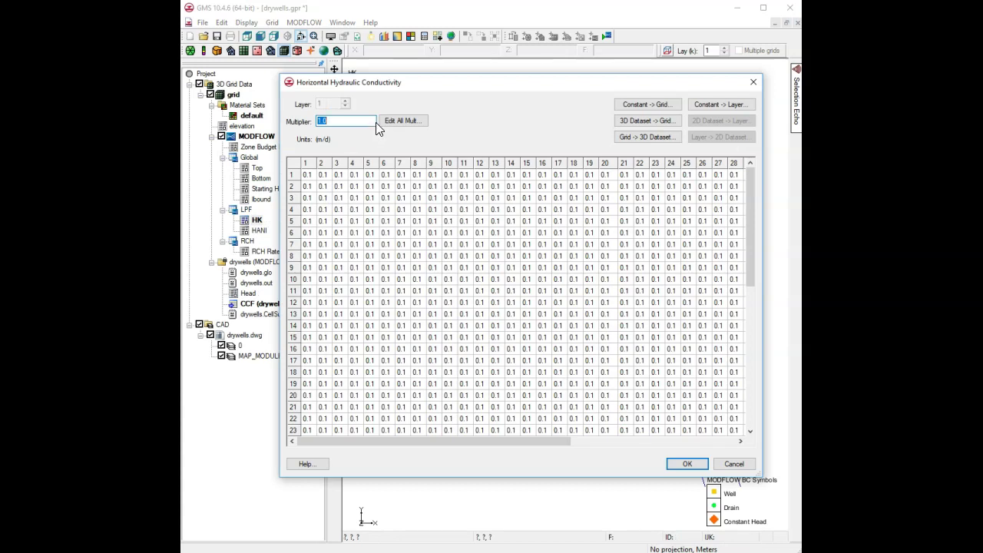
click(631, 103)
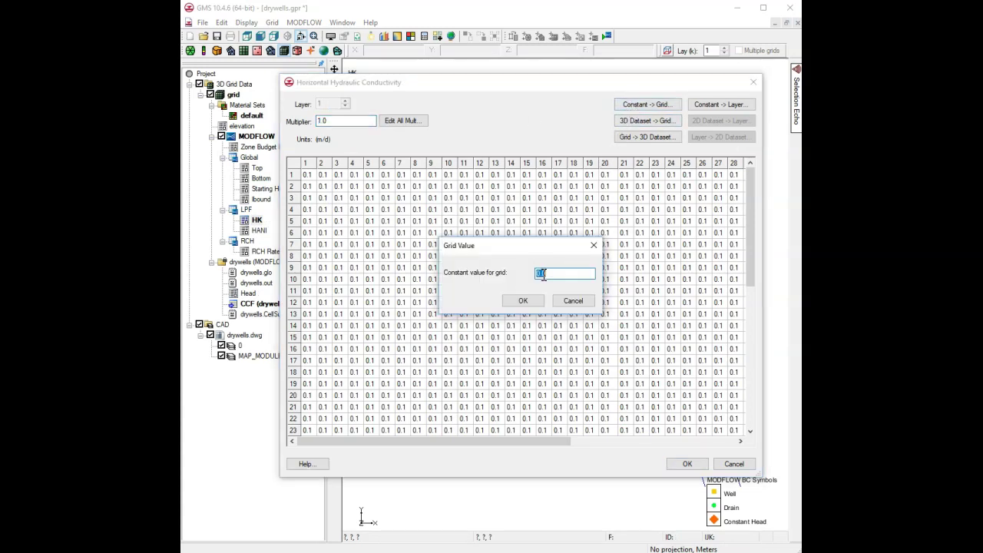
text(0.2)
key(Return)
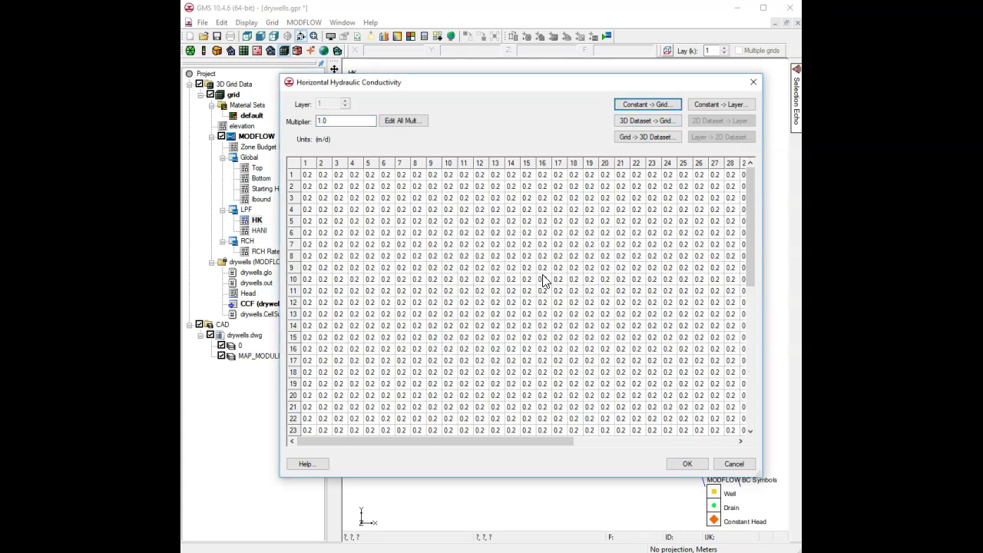
click(660, 103)
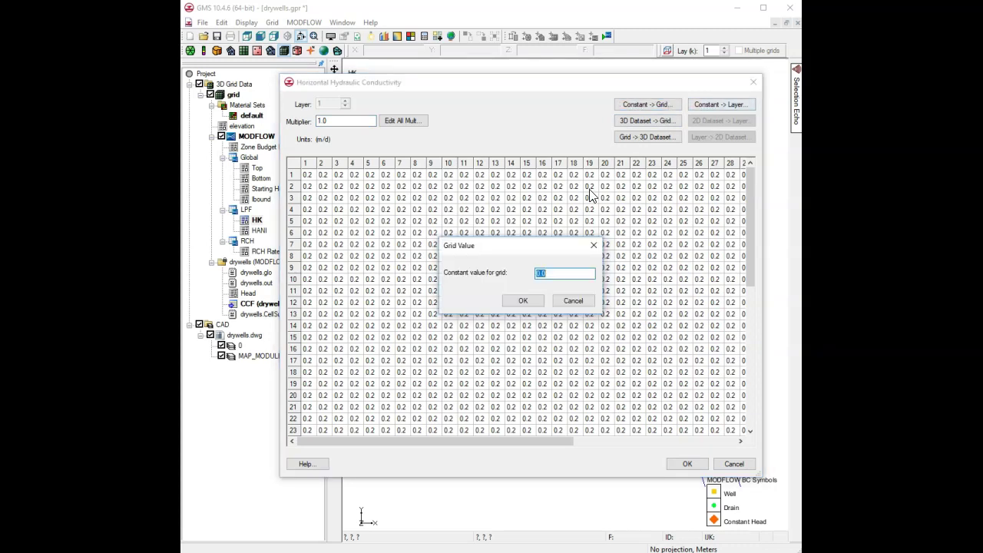
text(0.1)
key(Return)
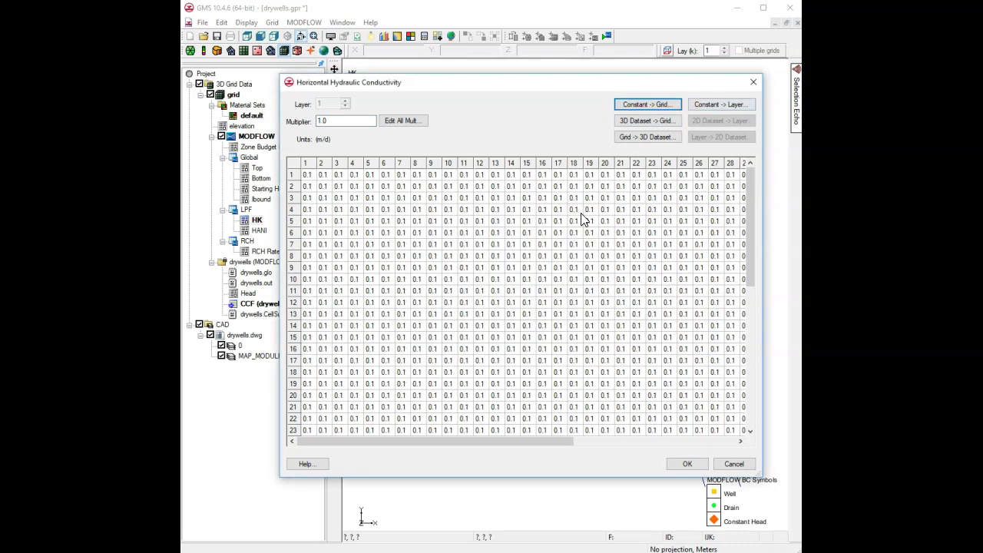
click(685, 465)
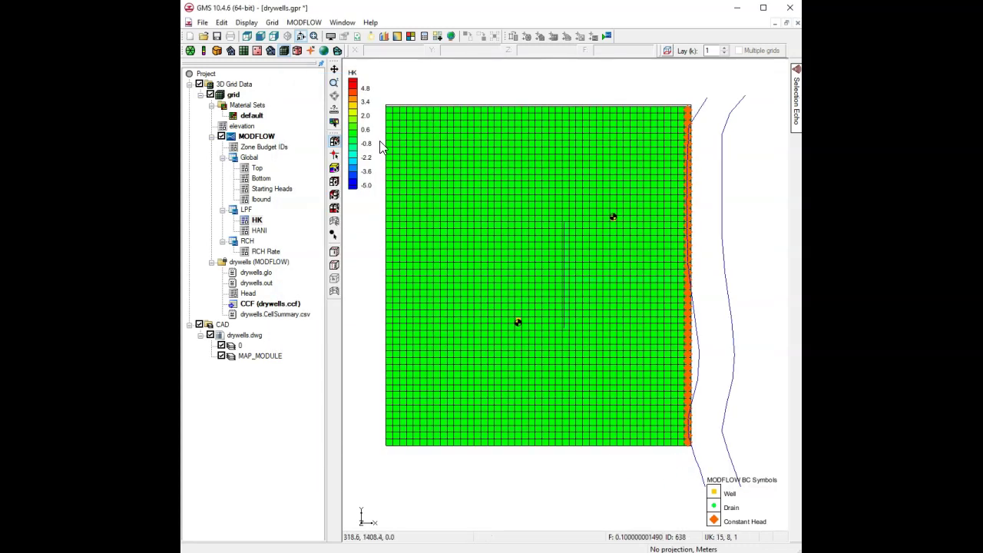
- Select MODFLOW-NWT in global options and choose the NWT Newton solver package
click(295, 24)
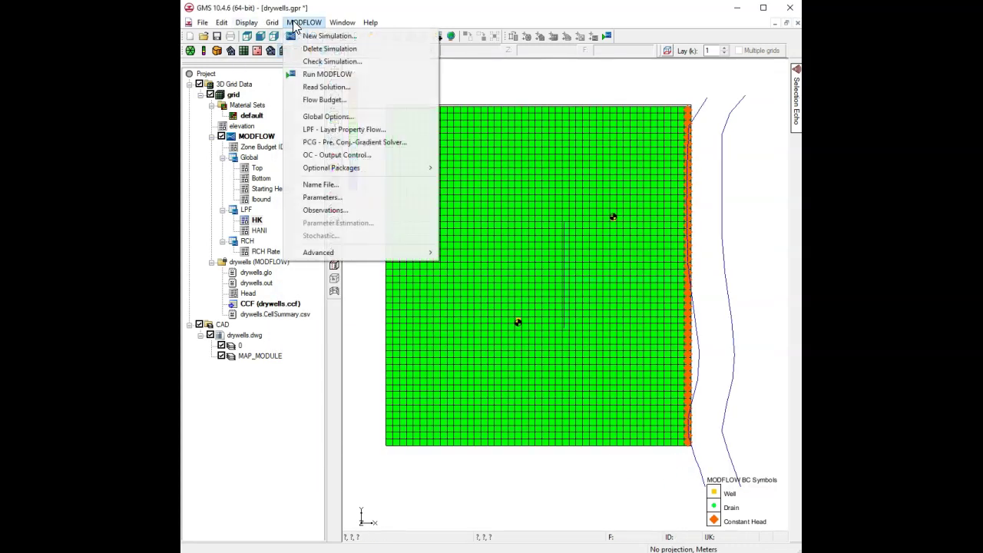
click(328, 116)
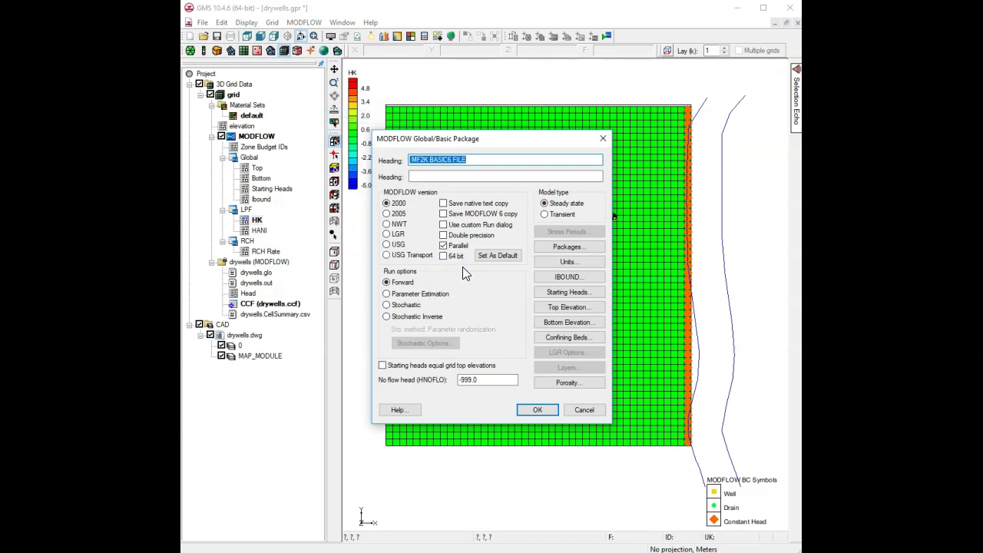
click(394, 229)
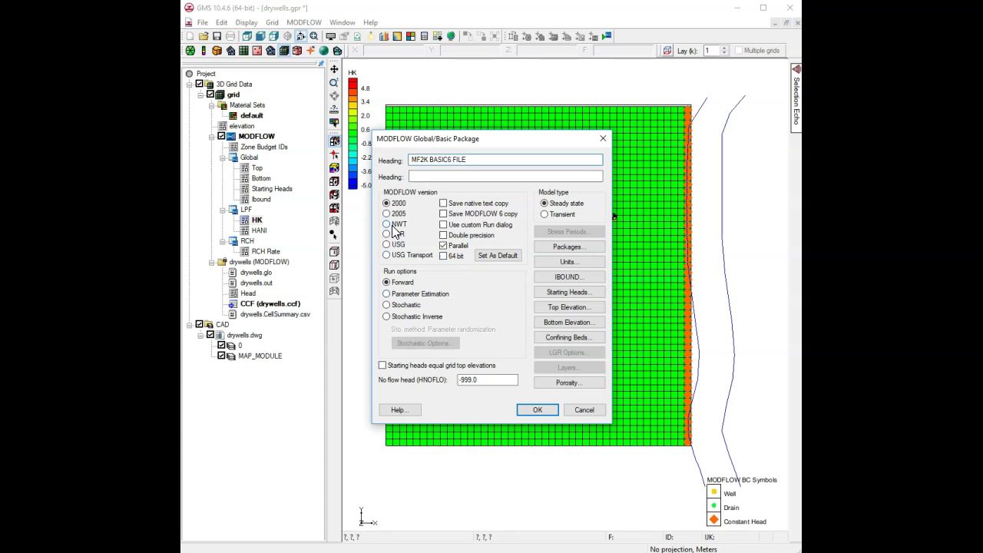
click(394, 228)
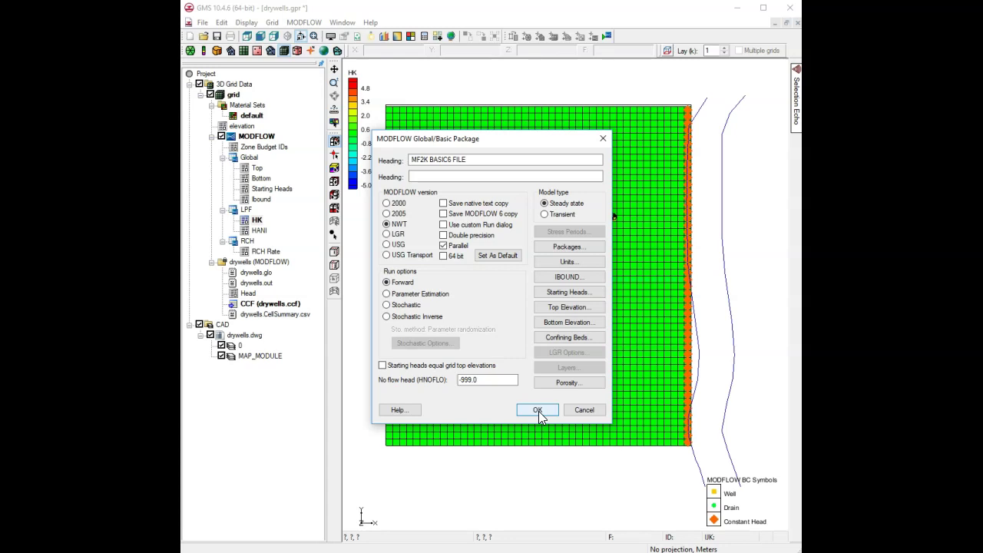
click(568, 247)
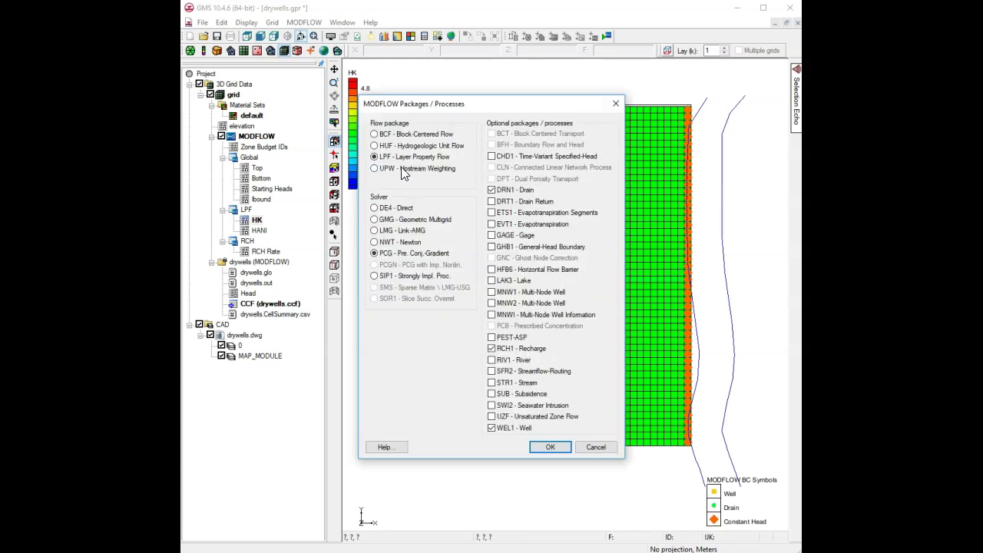
click(395, 241)
click(552, 446)
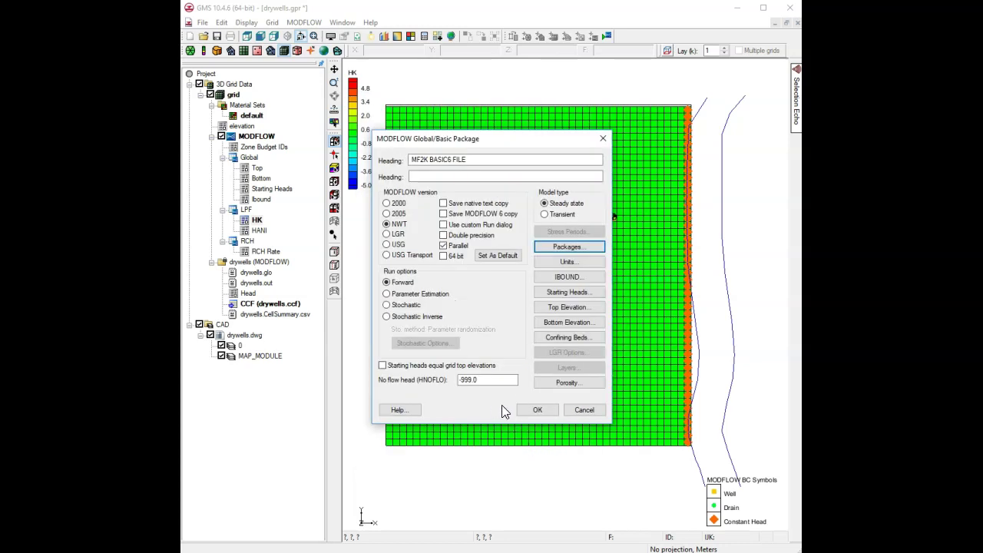
click(534, 409)
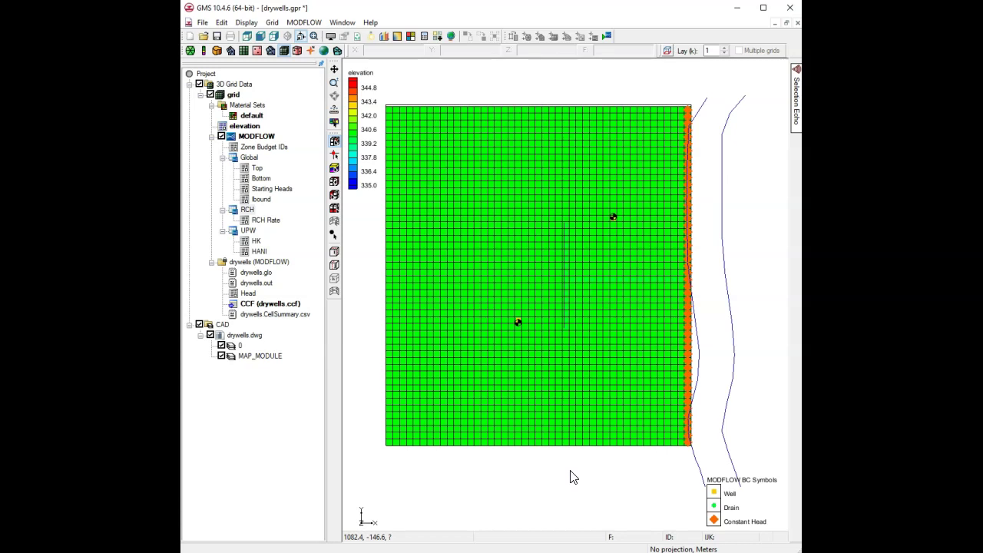
- Save with Ctrl+S and run MODFLOW-NWT, loading heads of about 289–373
key(ctrl+s)
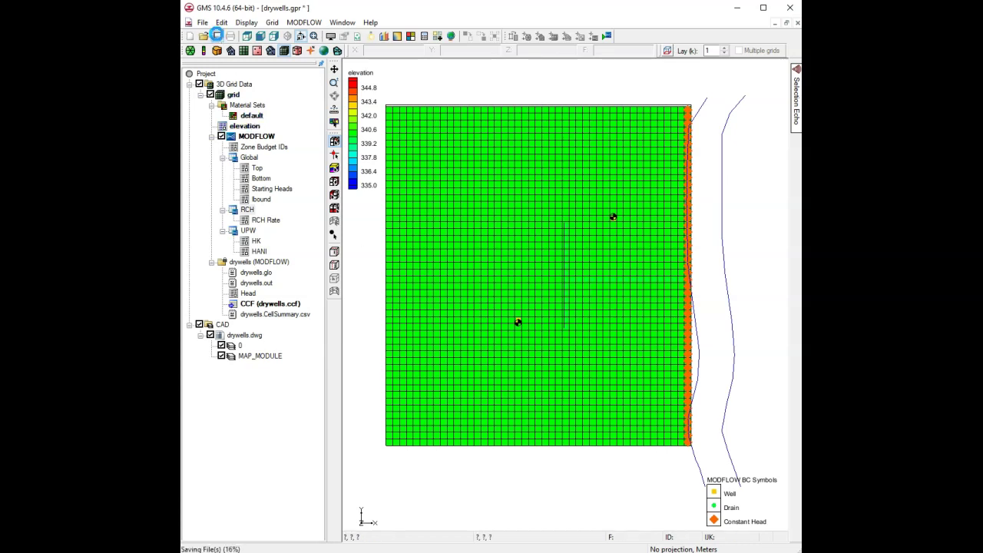
click(606, 35)
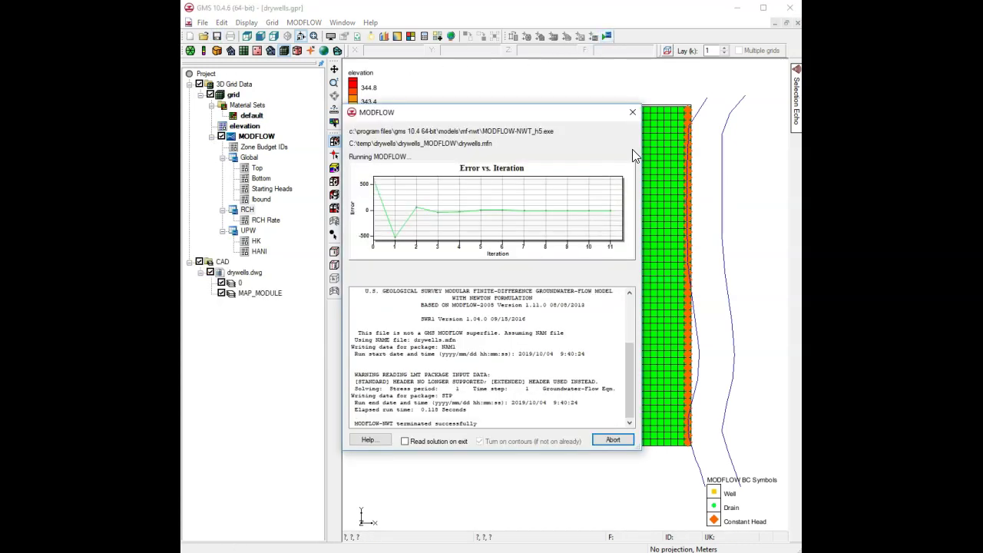
click(612, 440)
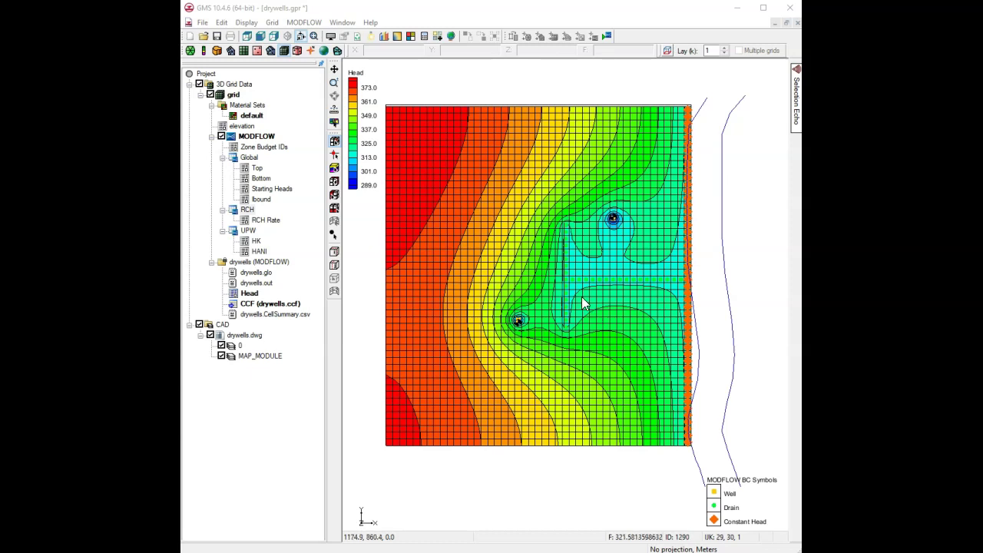
click(306, 23)
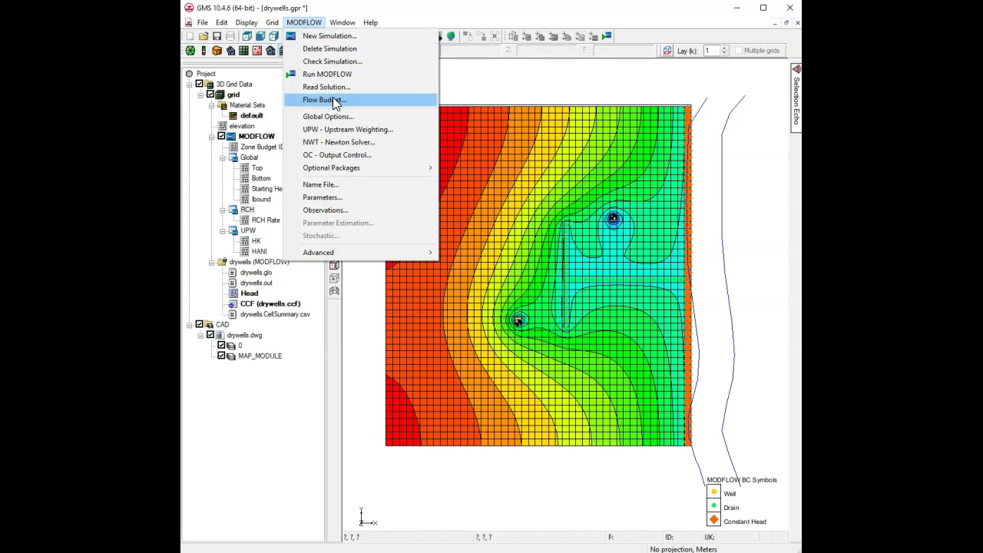
click(322, 100)
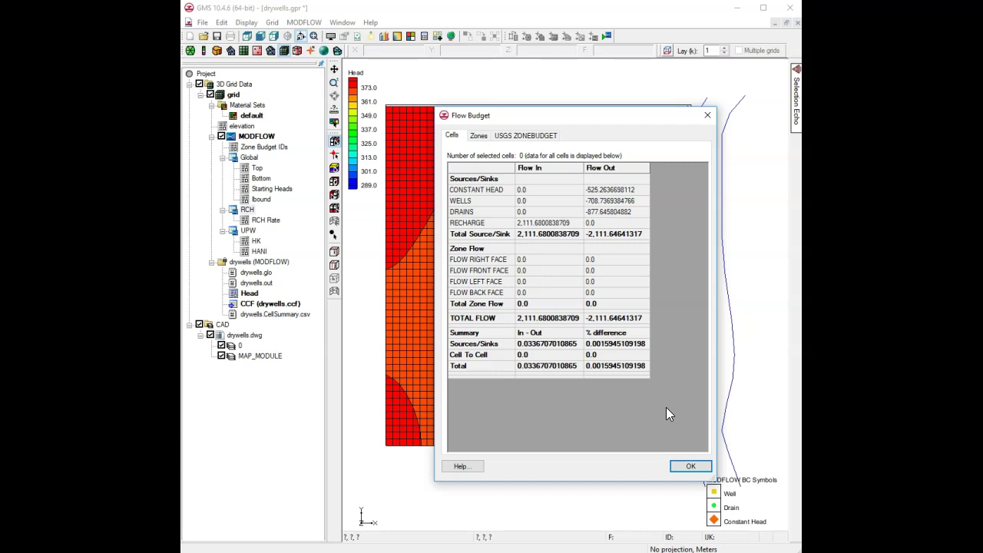
click(689, 468)
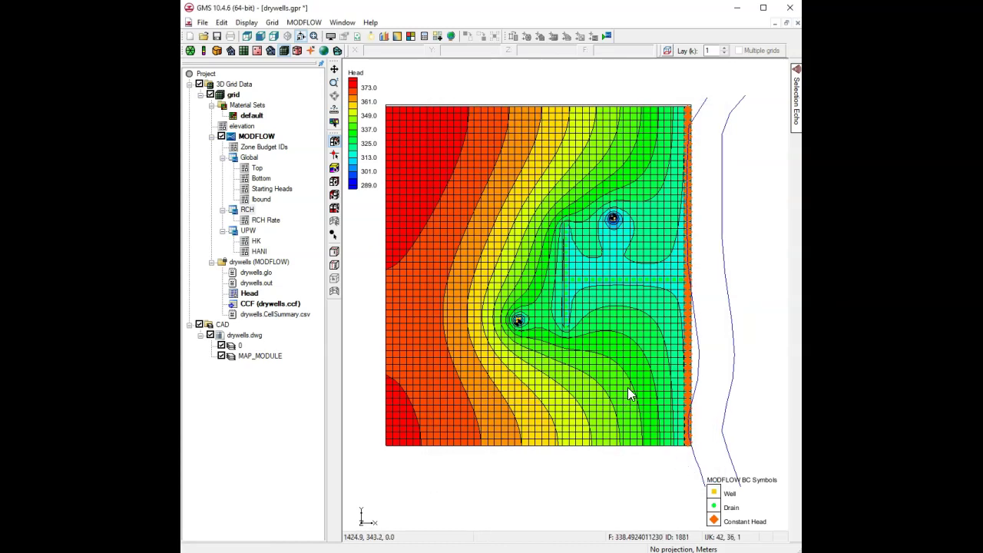